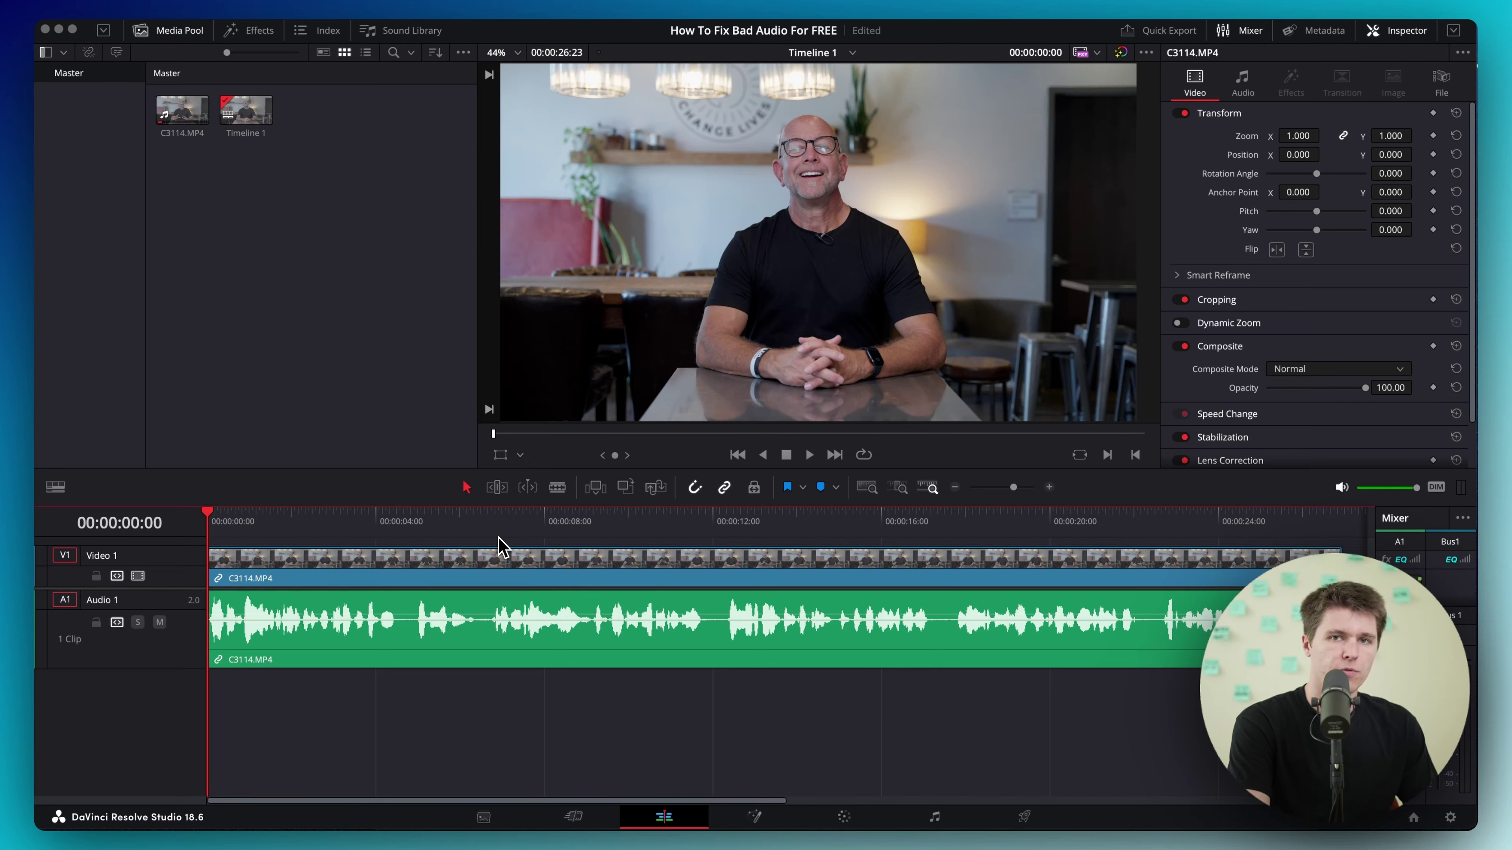
# Play the timeline's original audio until about 00:00:10:08, then switch to the Deliver page
pyautogui.click(513, 737)
pyautogui.press('space')
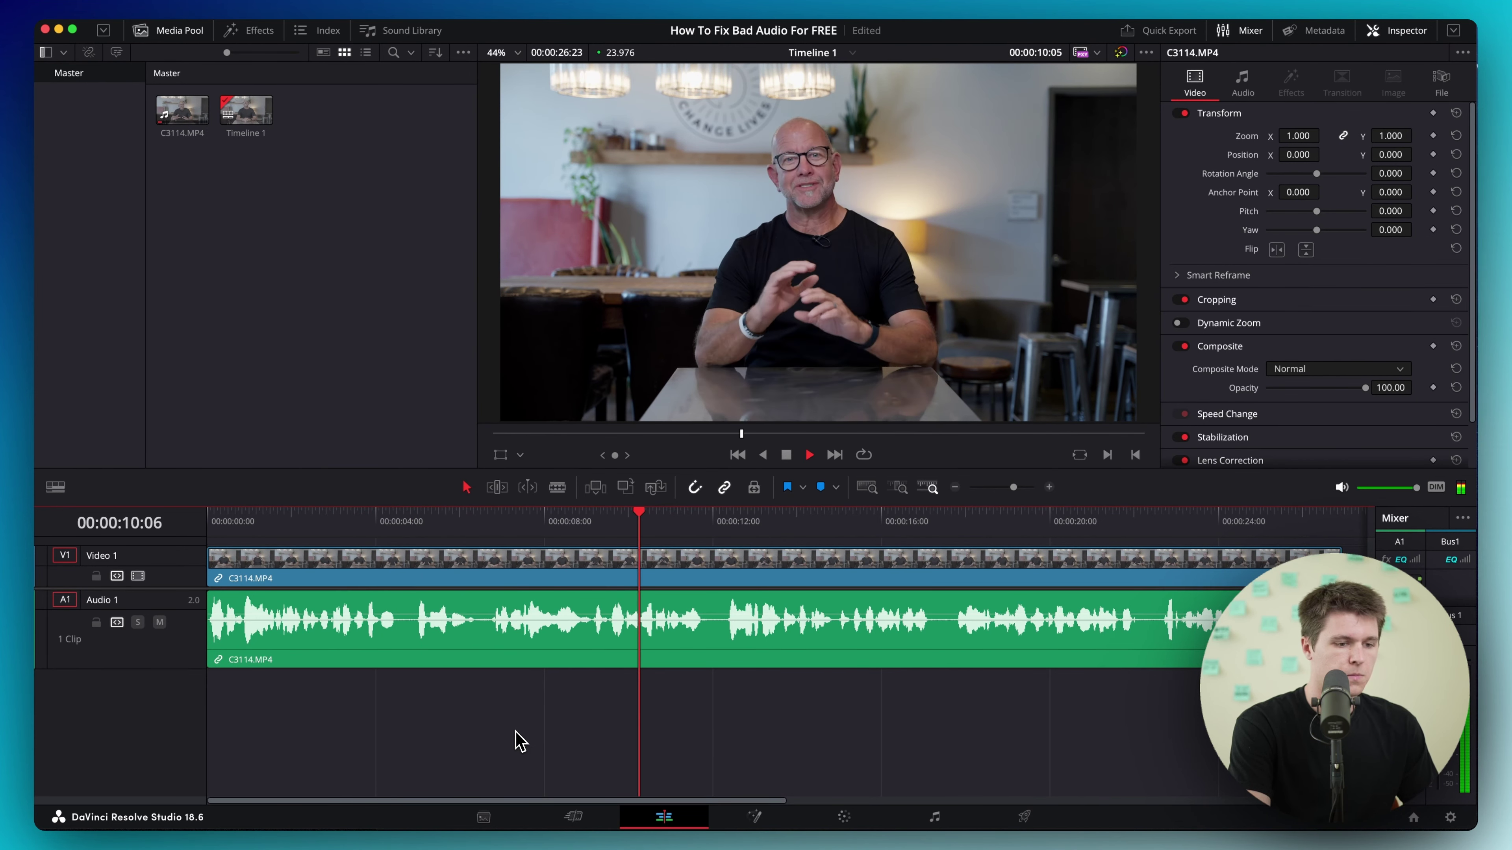
pyautogui.press('space')
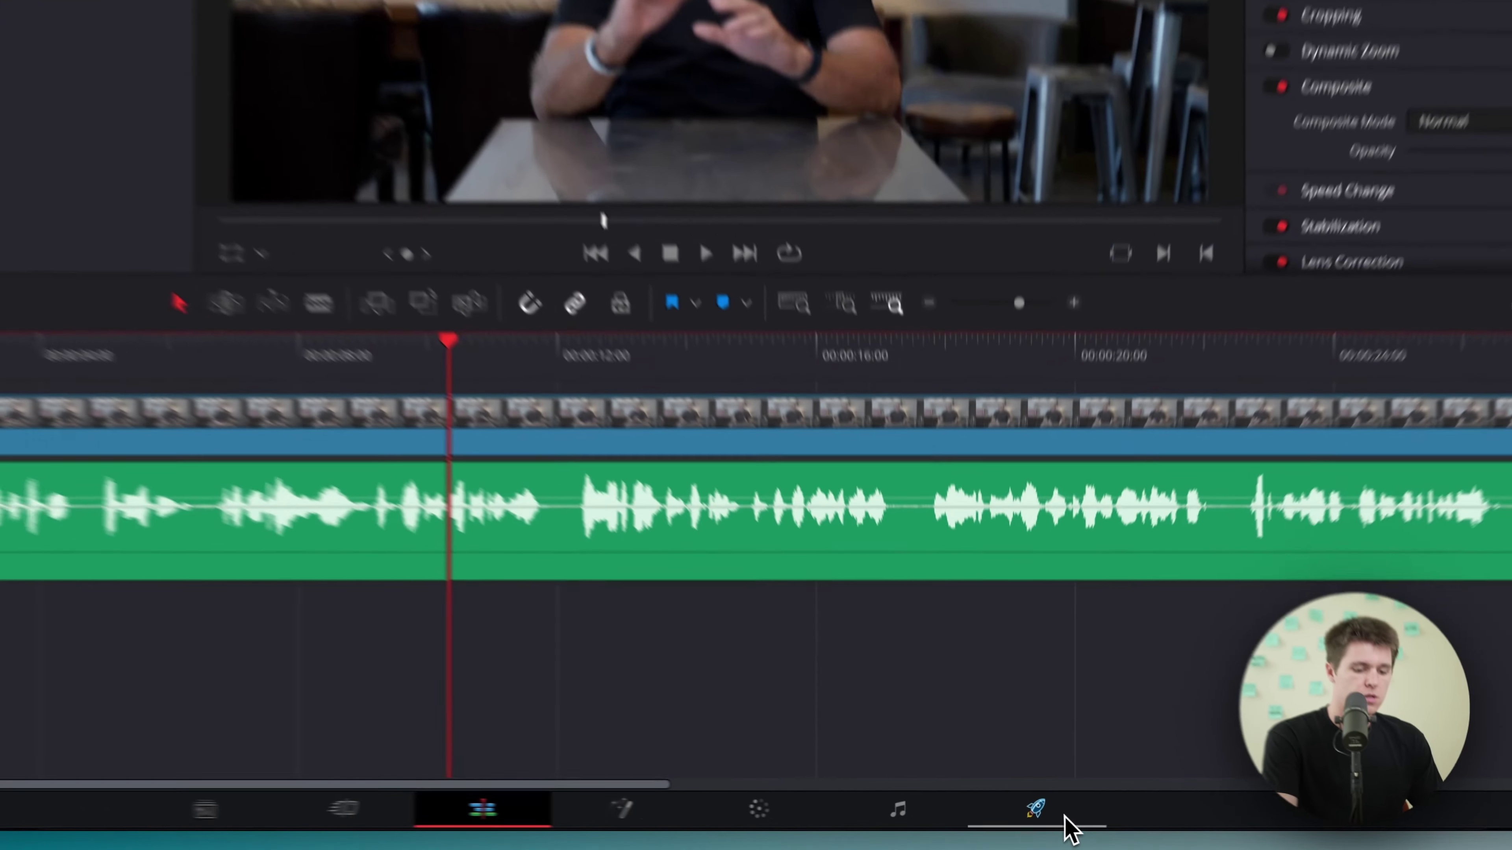
pyautogui.click(1047, 819)
# Choose the Audio Only render preset and set the Downloads folder as the destination
pyautogui.hscroll(10, 388, 149)
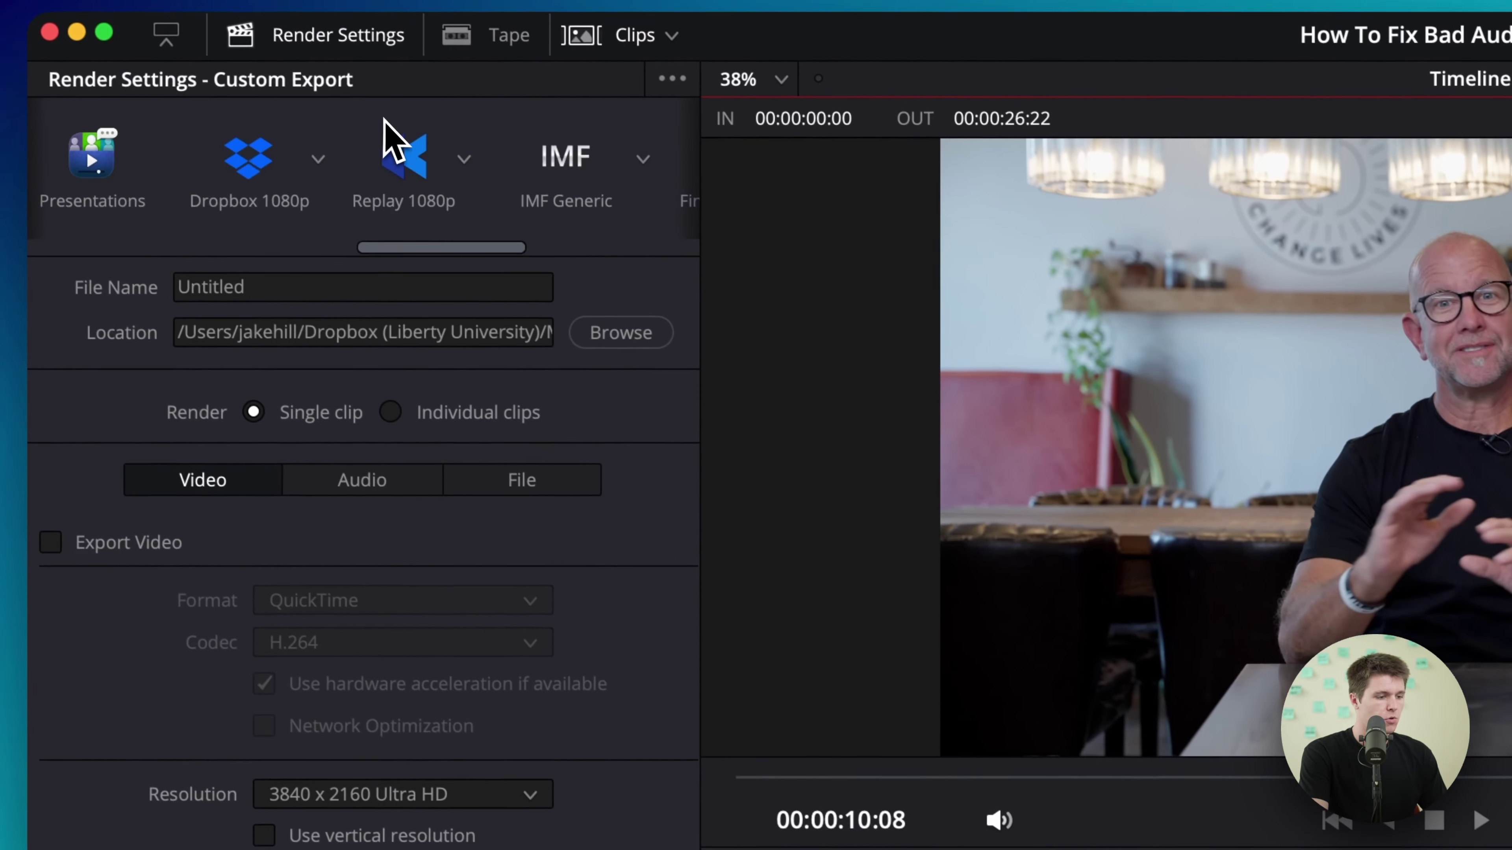
pyautogui.click(355, 179)
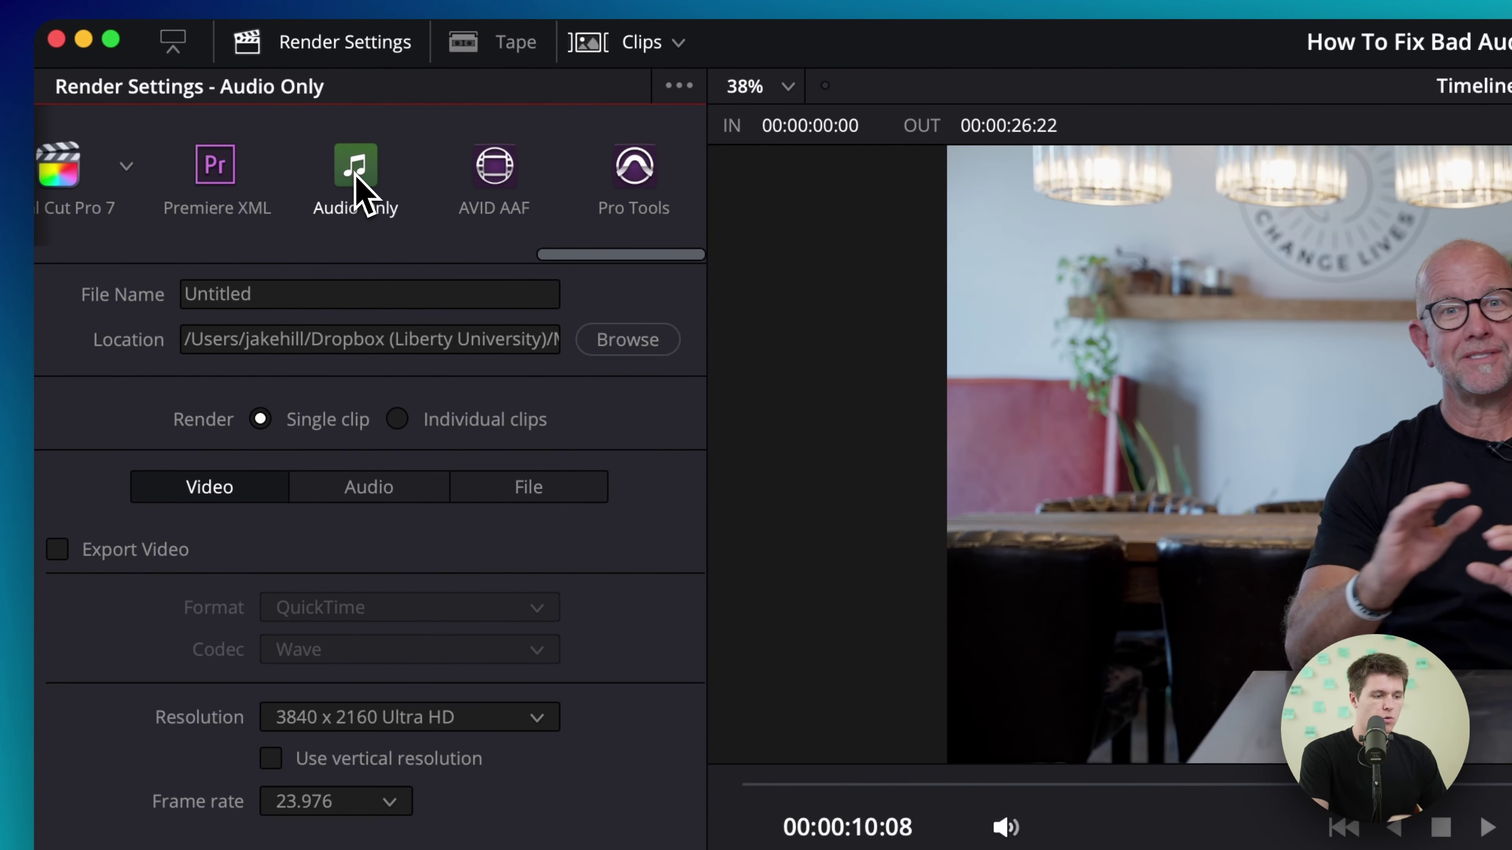
pyautogui.click(311, 493)
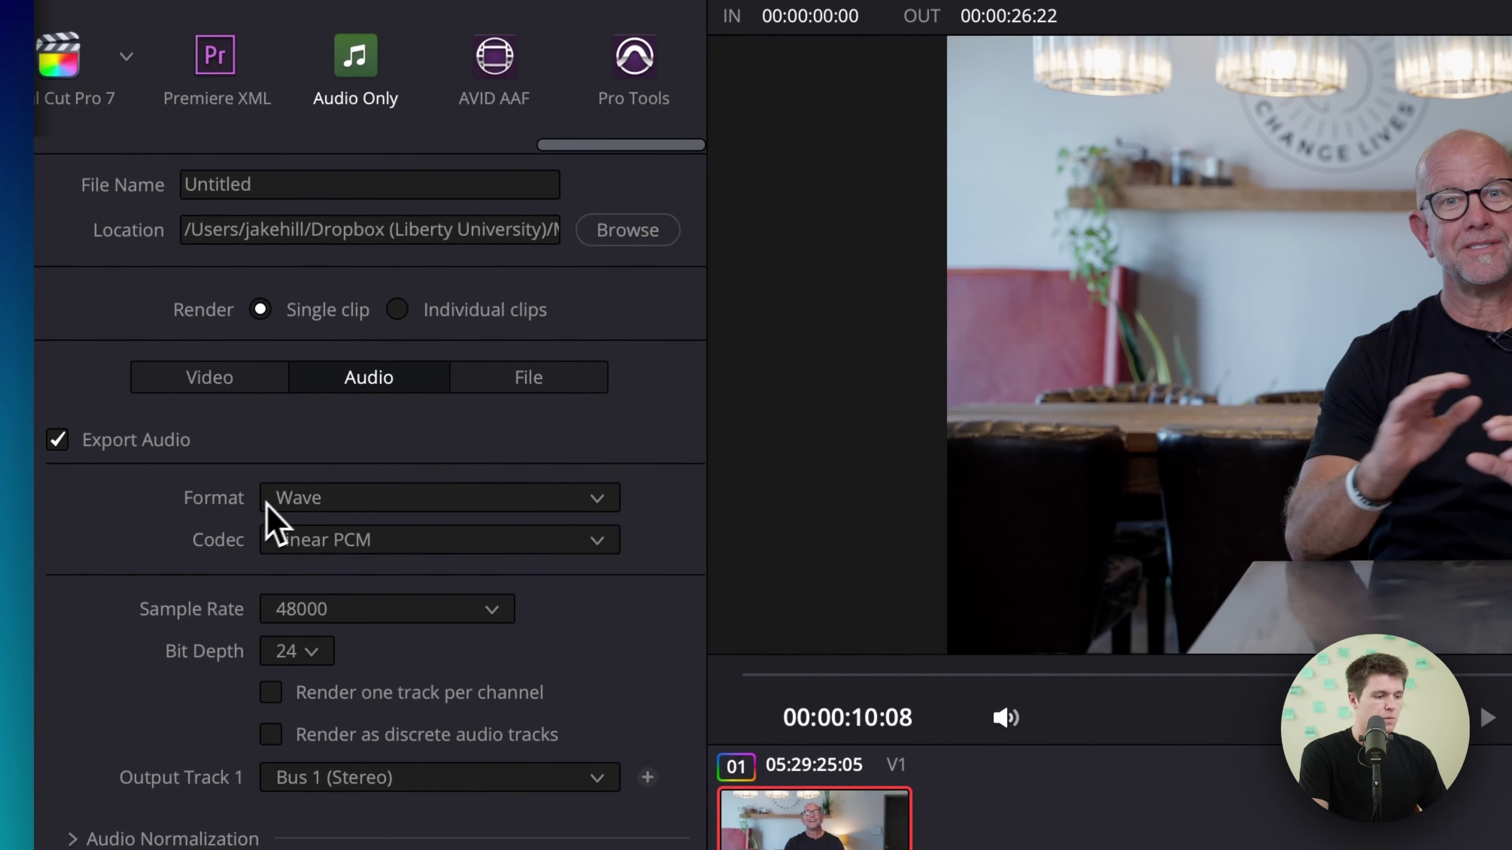
pyautogui.click(622, 235)
pyautogui.click(852, 176)
pyautogui.press('Return')
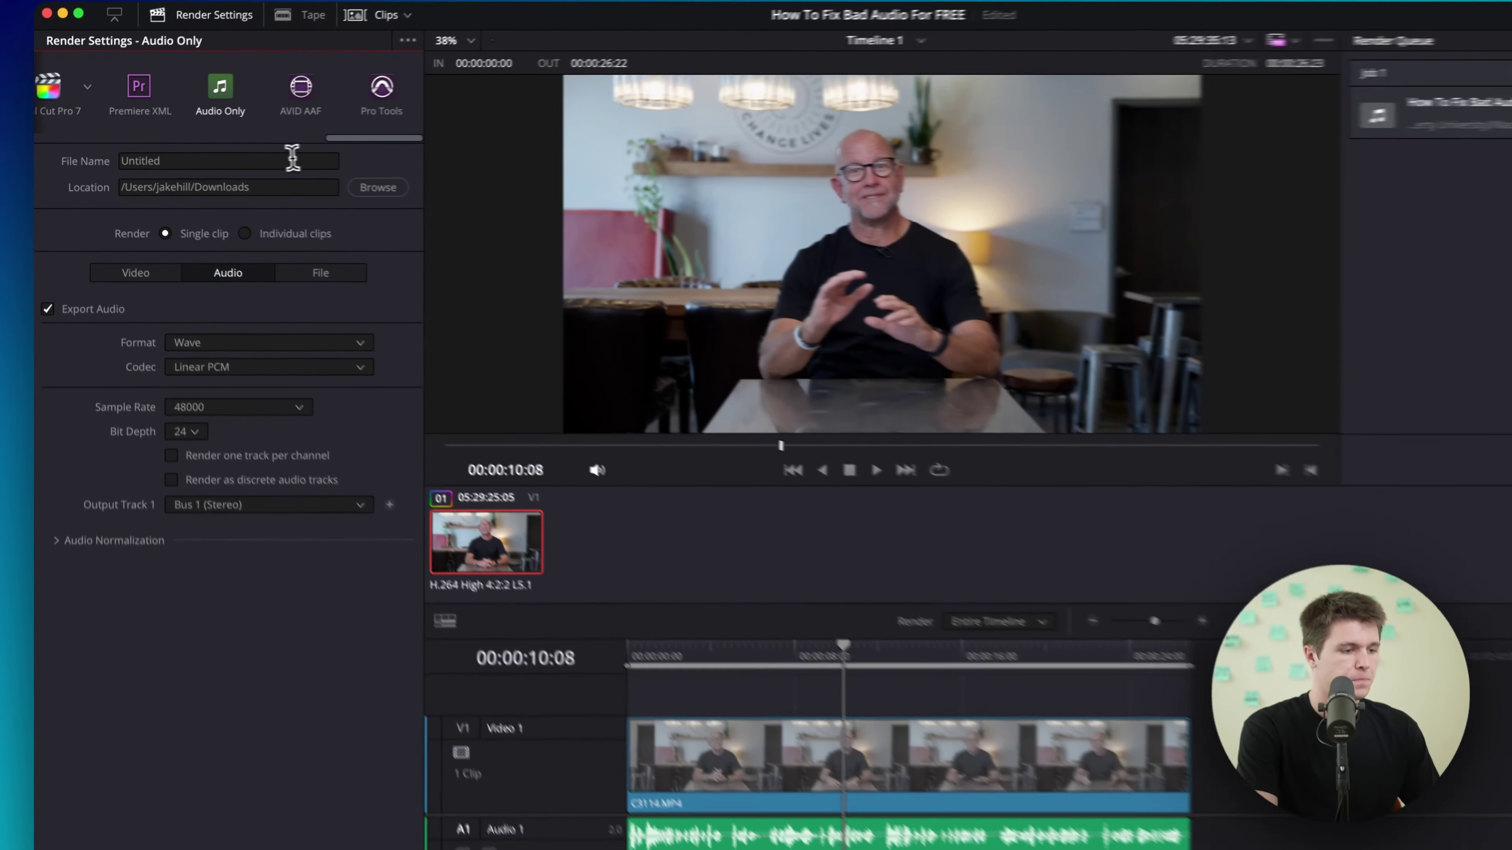
# Name the output 'audio for enhance', add it to the render queue, and render it
pyautogui.doubleClick(439, 184)
pyautogui.press('BackSpace')
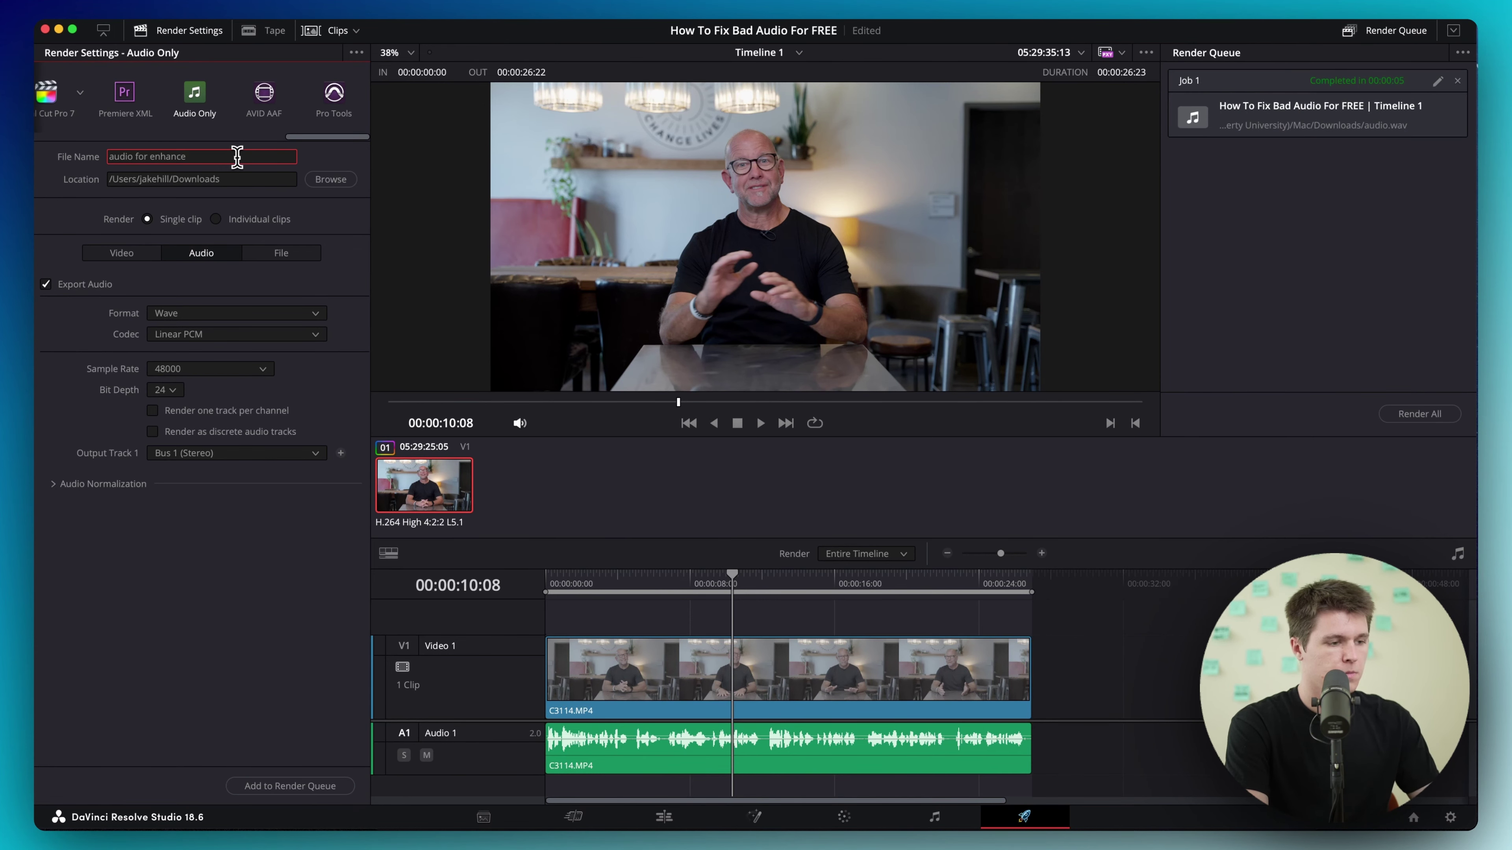
pyautogui.write('audio for enhance')
pyautogui.click(287, 783)
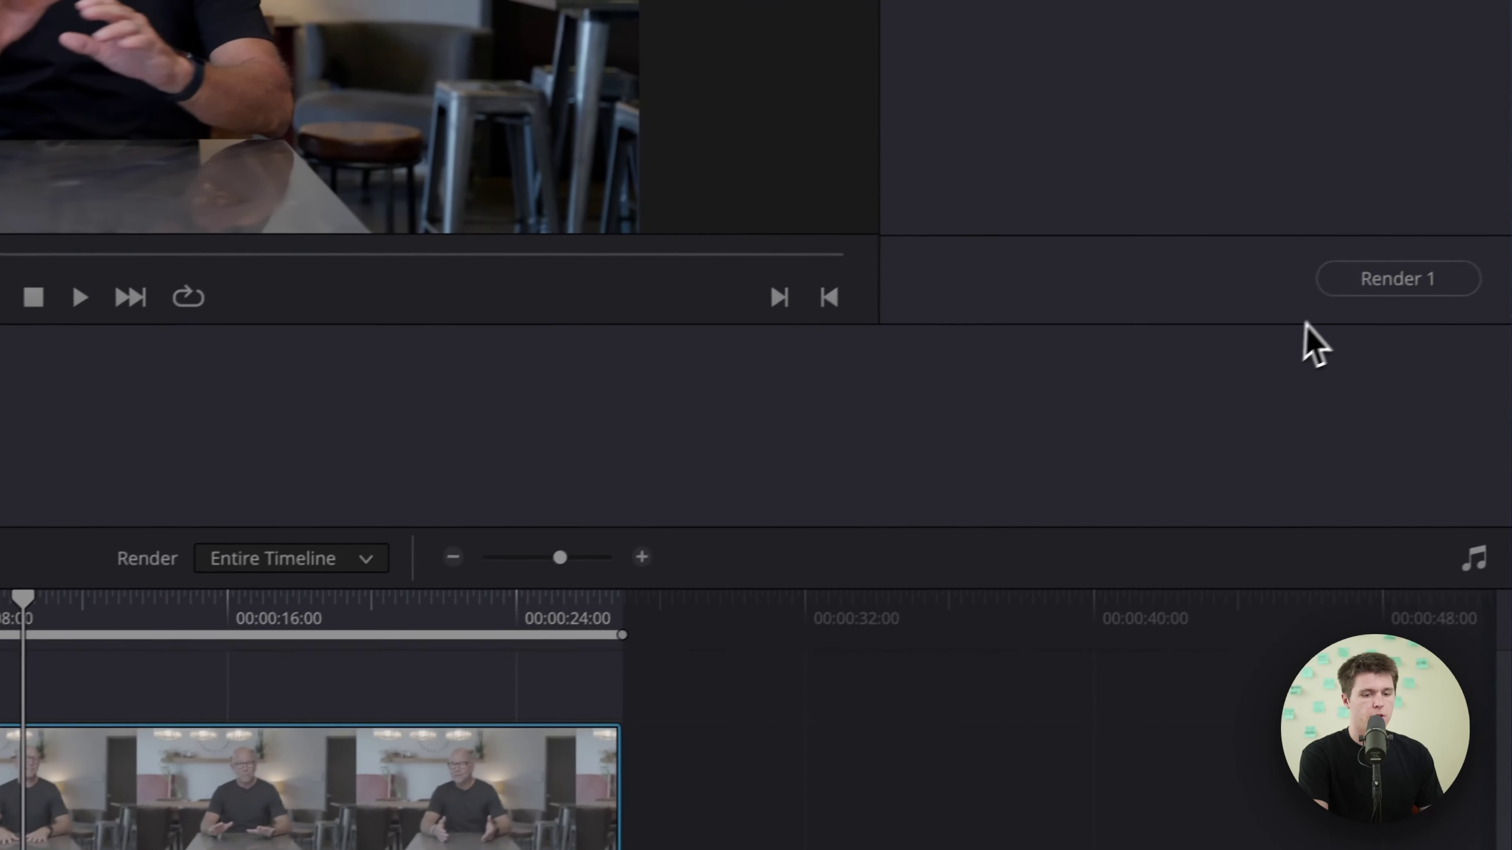
pyautogui.click(1347, 291)
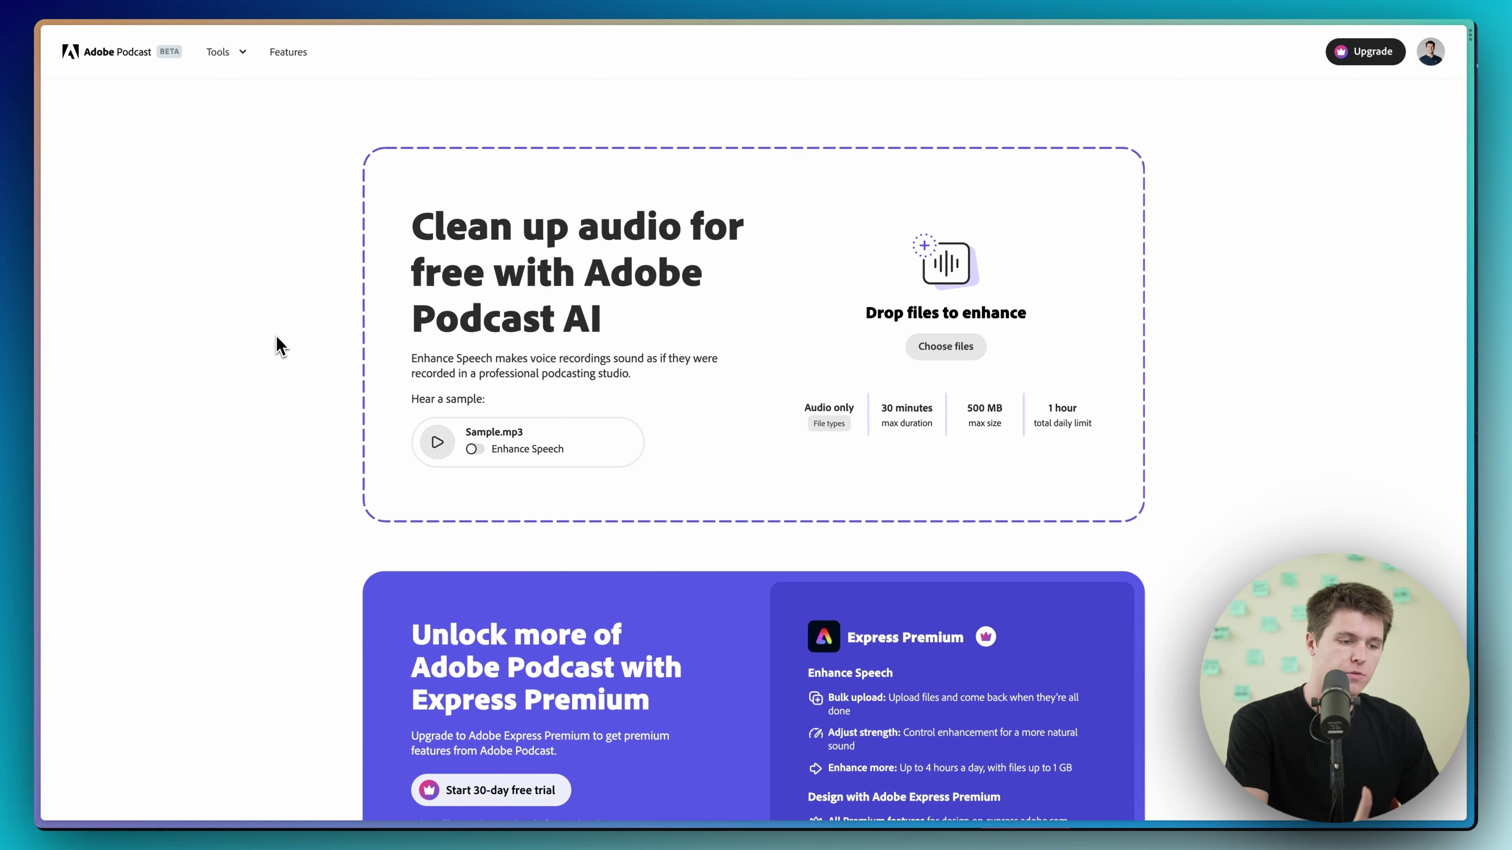
# Enhance the rendered WAV in Adobe Podcast, download the enhanced file, and return to Resolve's Edit page
pyautogui.scroll(-2, 280, 345)
pyautogui.scroll(2, 279, 345)
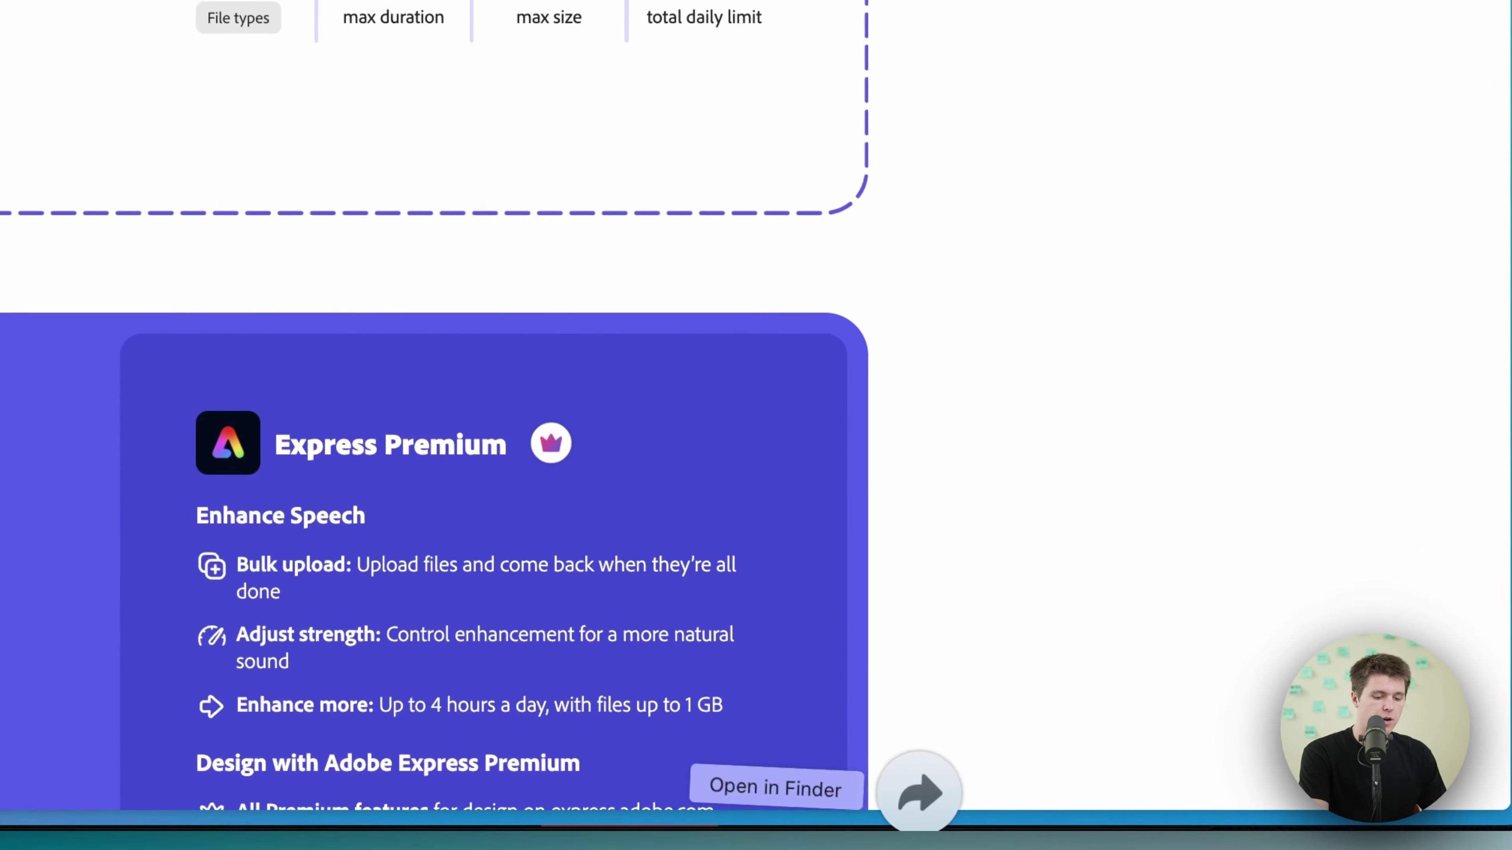
pyautogui.moveTo(773, 774); pyautogui.dragTo(499, 202)
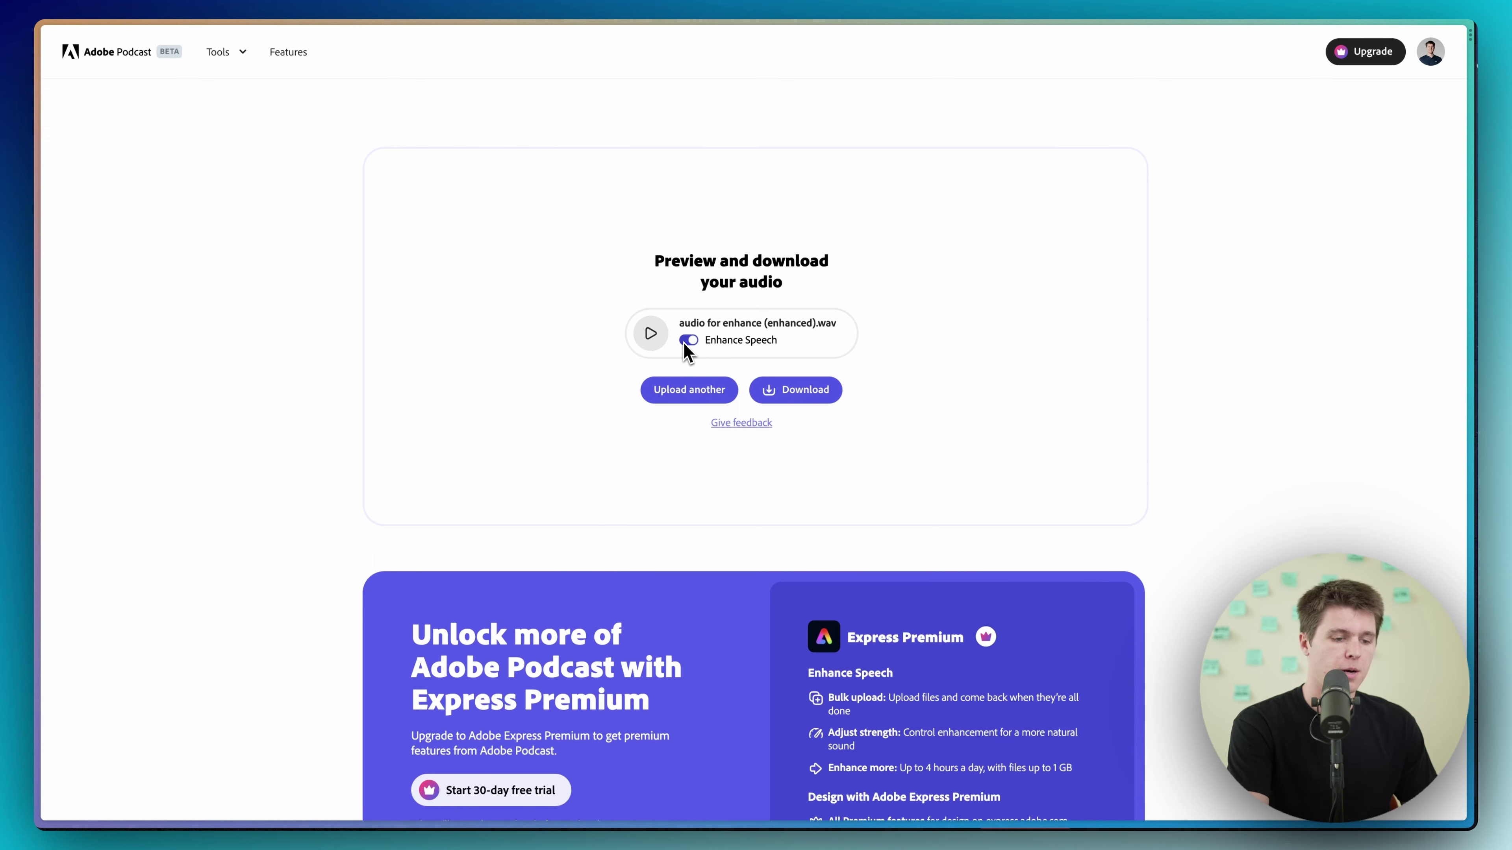
pyautogui.click(807, 396)
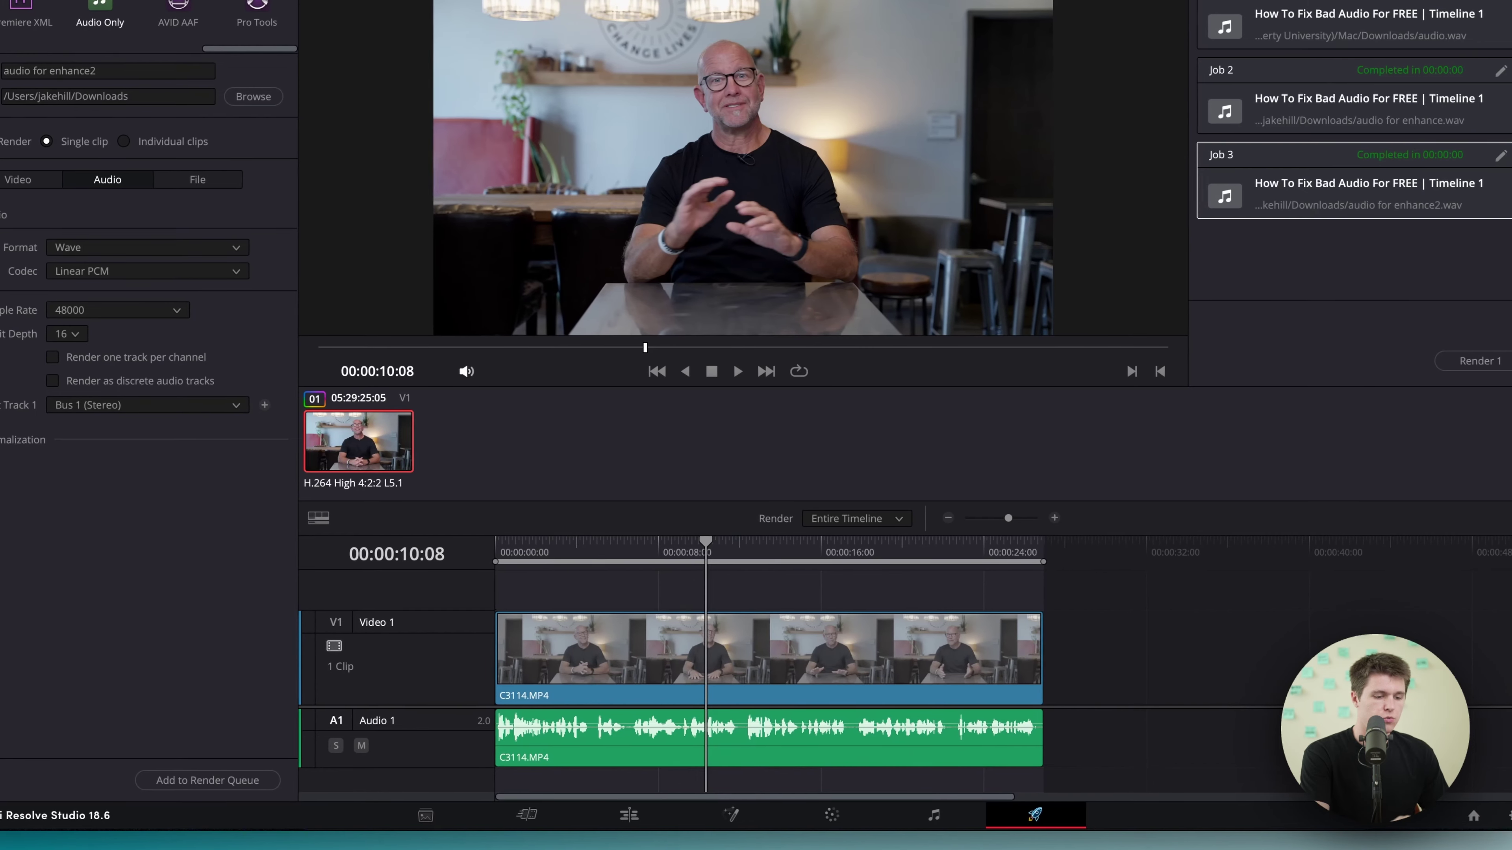
pyautogui.click(628, 817)
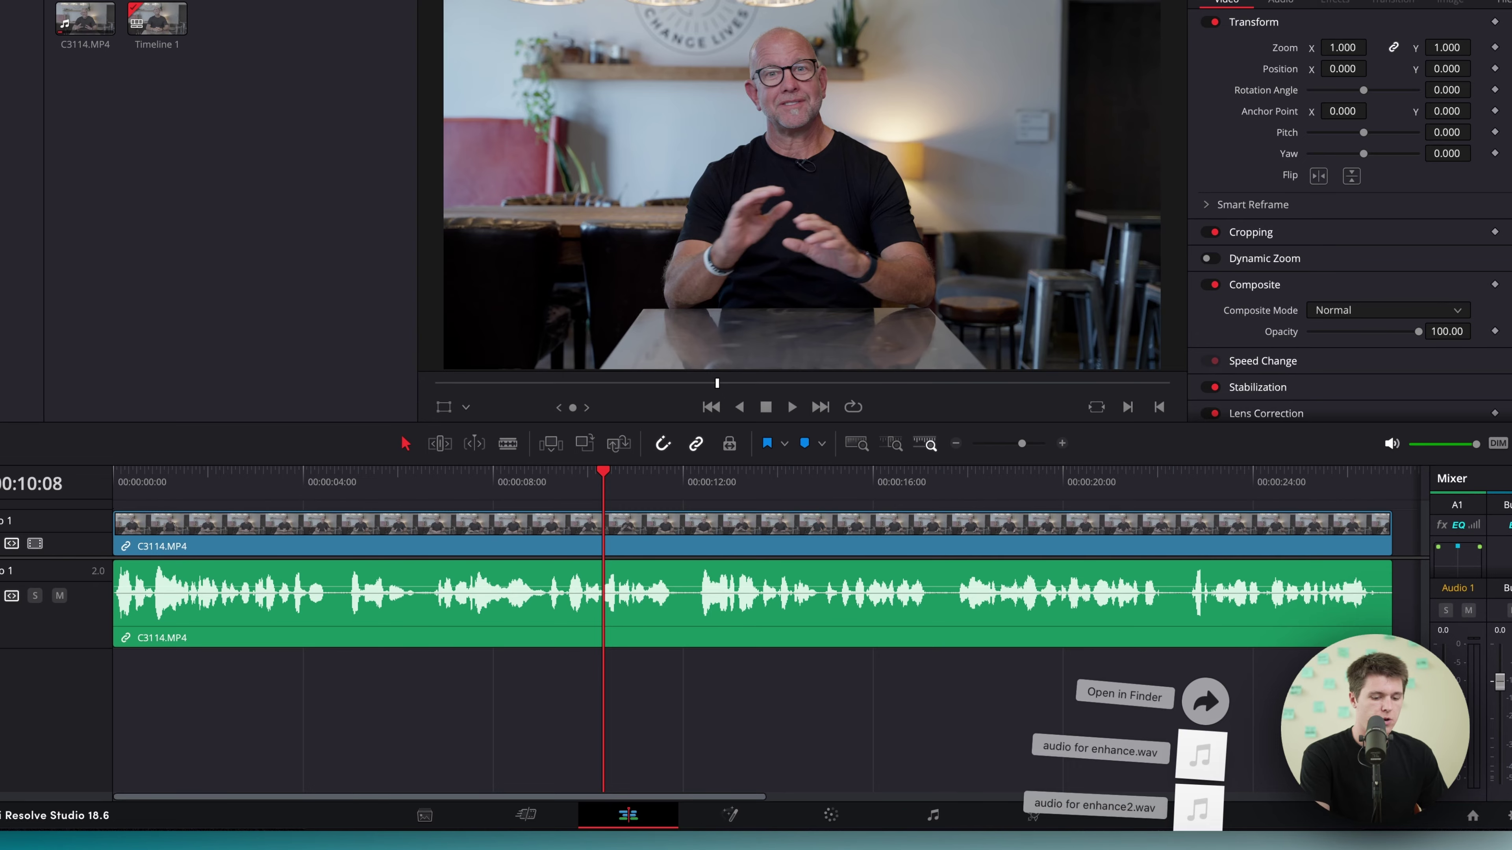
# Import 'audio for enhance (enhanced).wav' into the Media Pool and place it on a new Audio 2 track
pyautogui.moveTo(1200, 755); pyautogui.dragTo(113, 166)
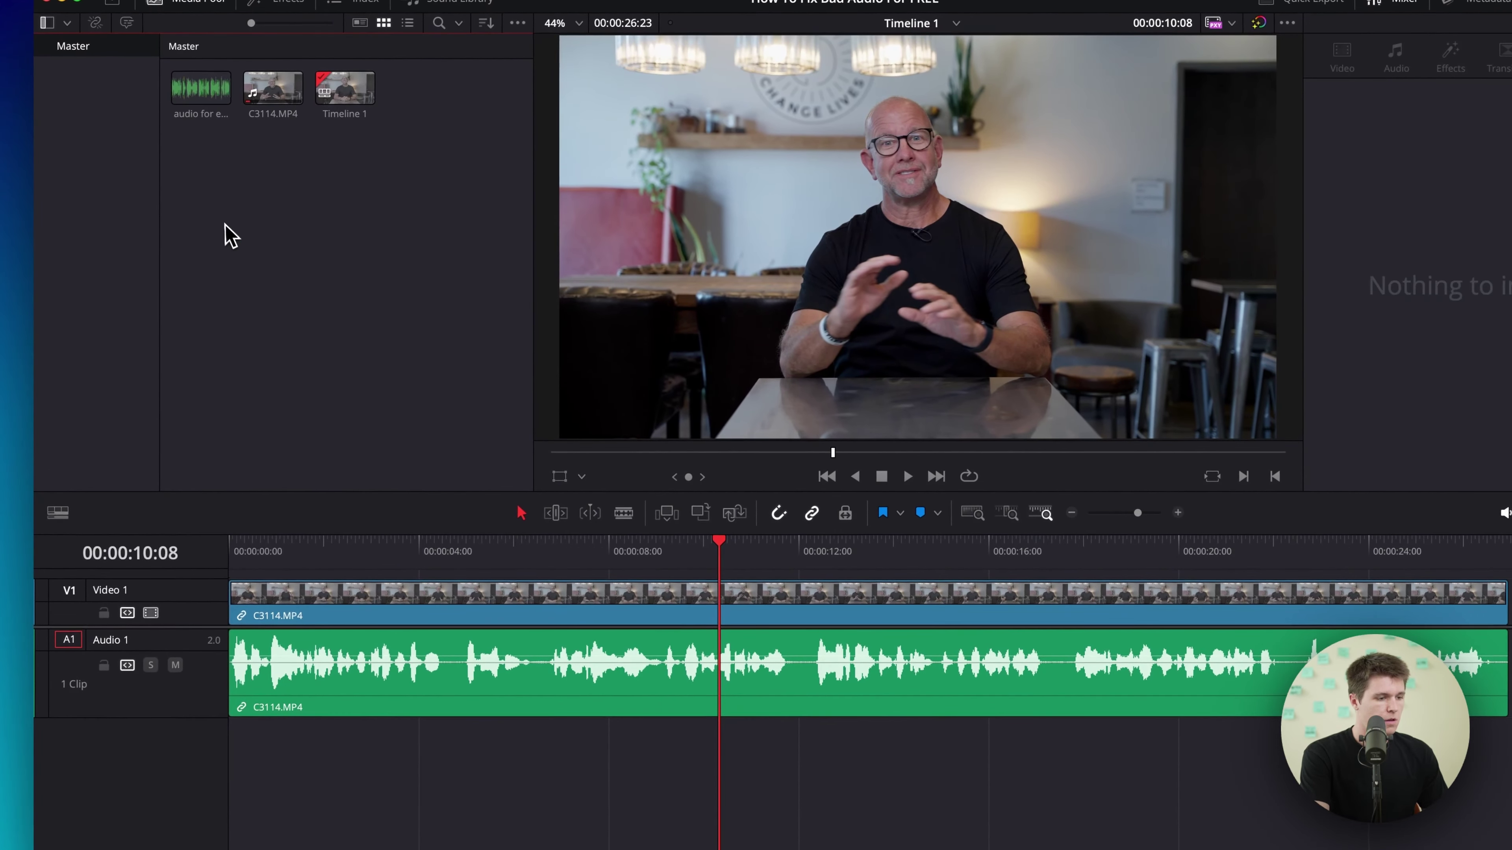
pyautogui.moveTo(222, 100); pyautogui.dragTo(245, 766)
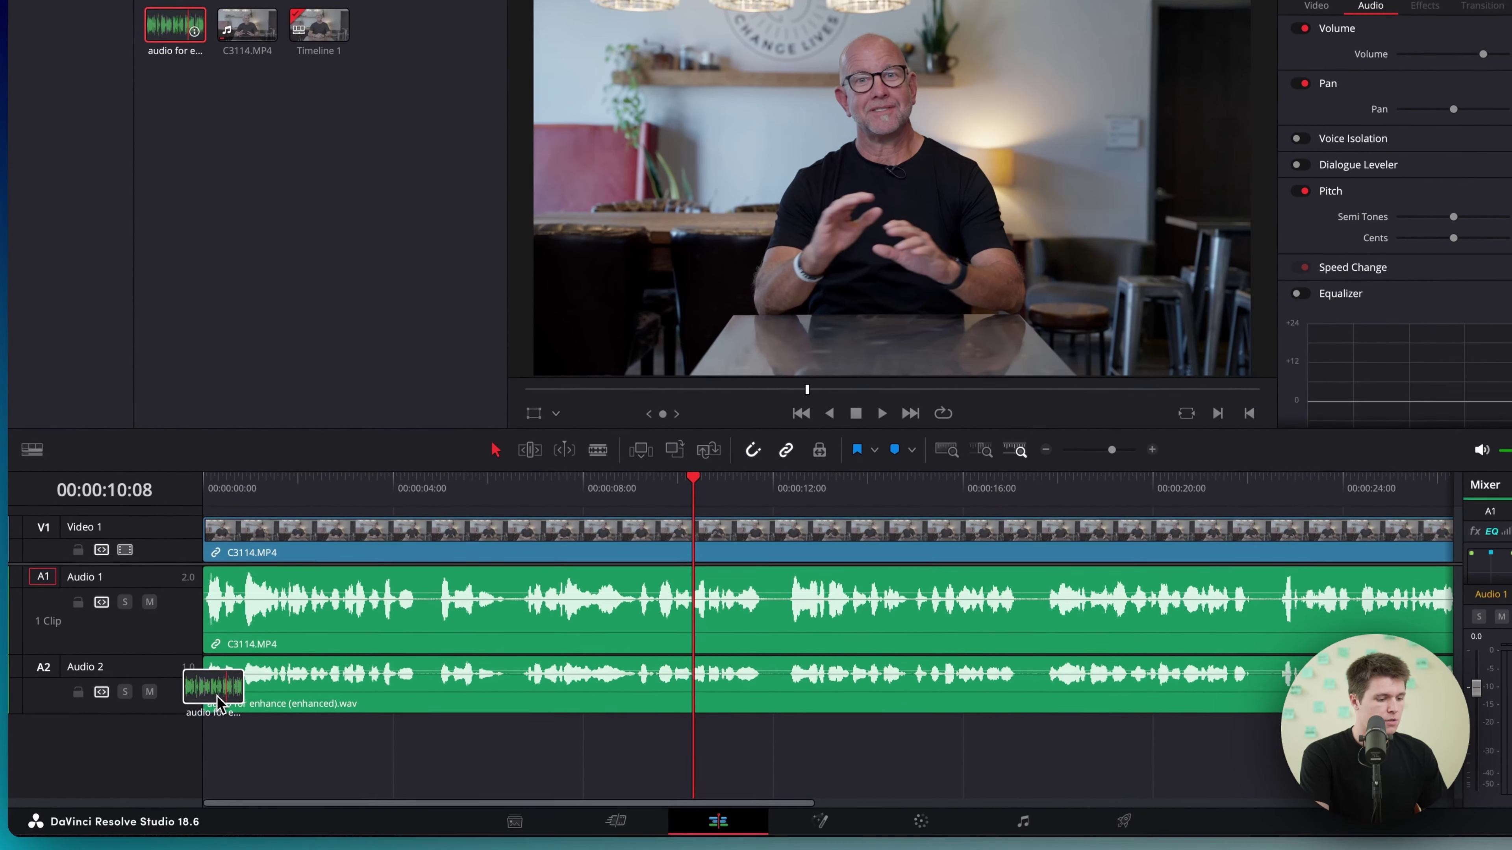
pyautogui.moveTo(219, 704); pyautogui.dragTo(209, 700)
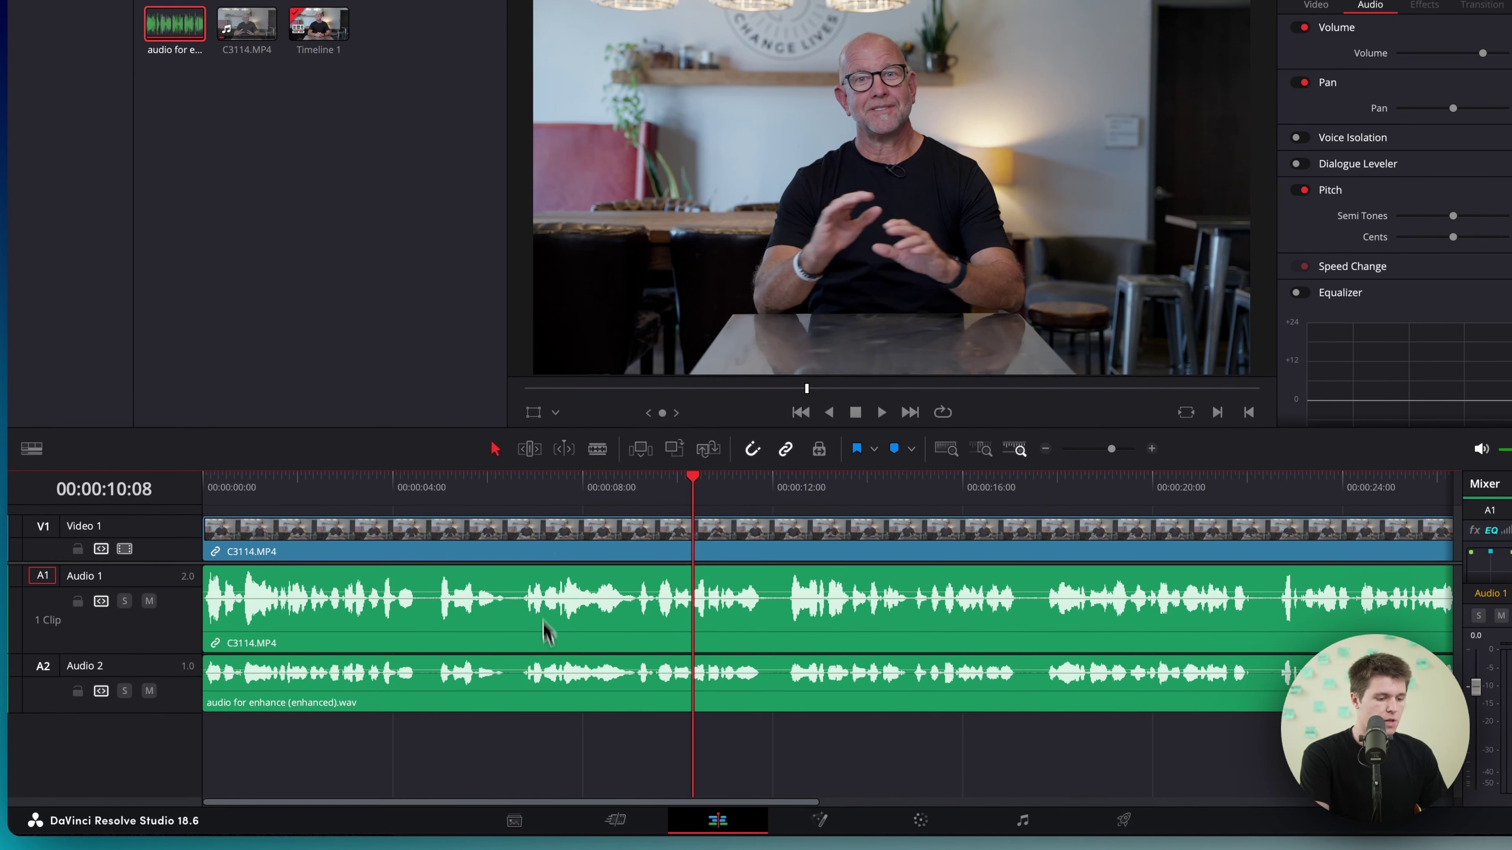
# Select all three timeline clips and auto-align them based on waveform
pyautogui.moveTo(600, 758); pyautogui.dragTo(476, 616)
pyautogui.rightClick(531, 628)
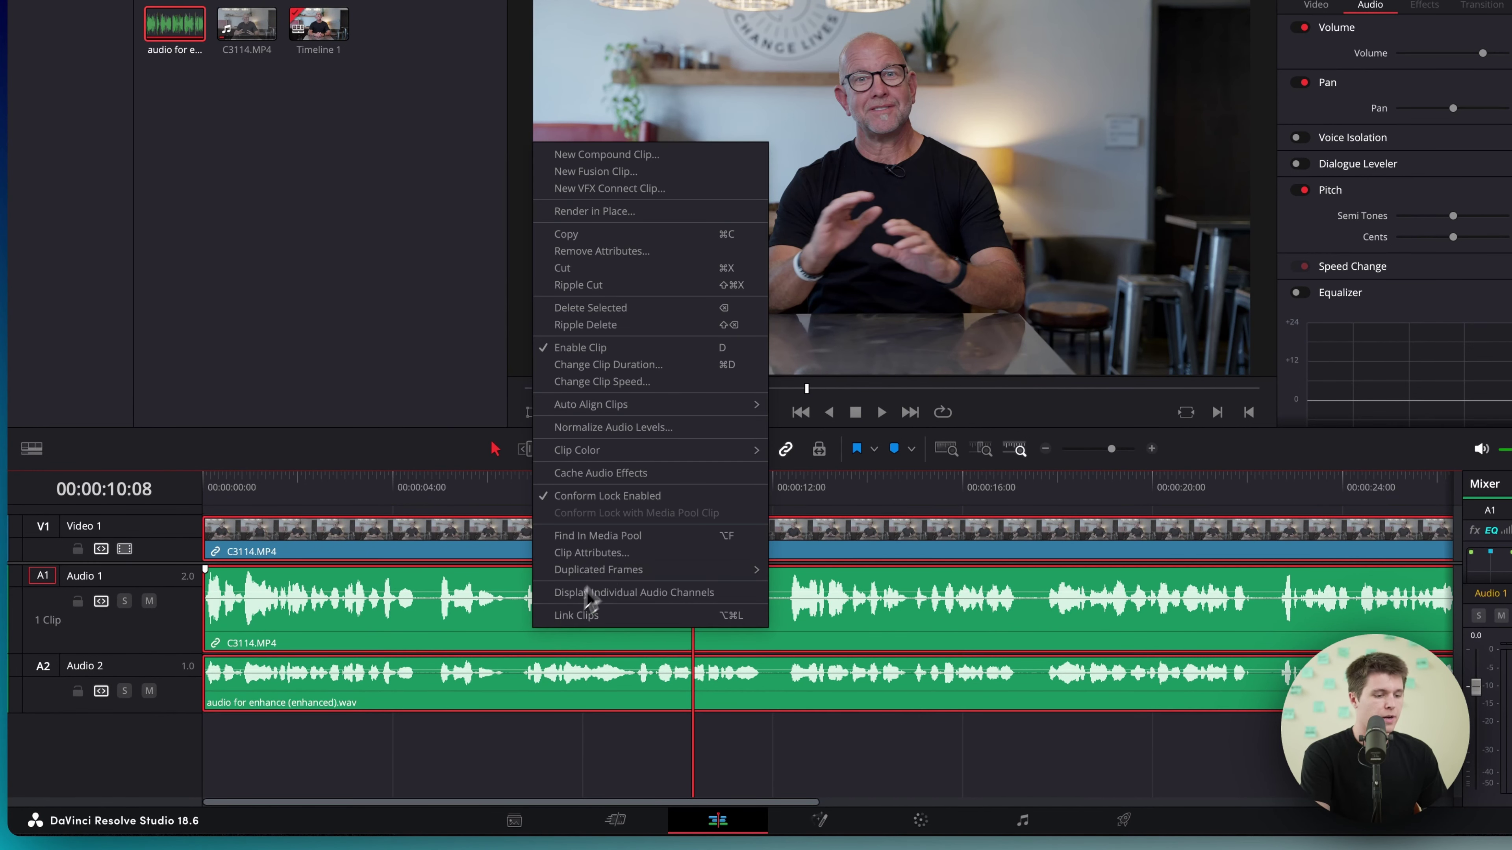
pyautogui.moveTo(719, 411)
pyautogui.click(789, 422)
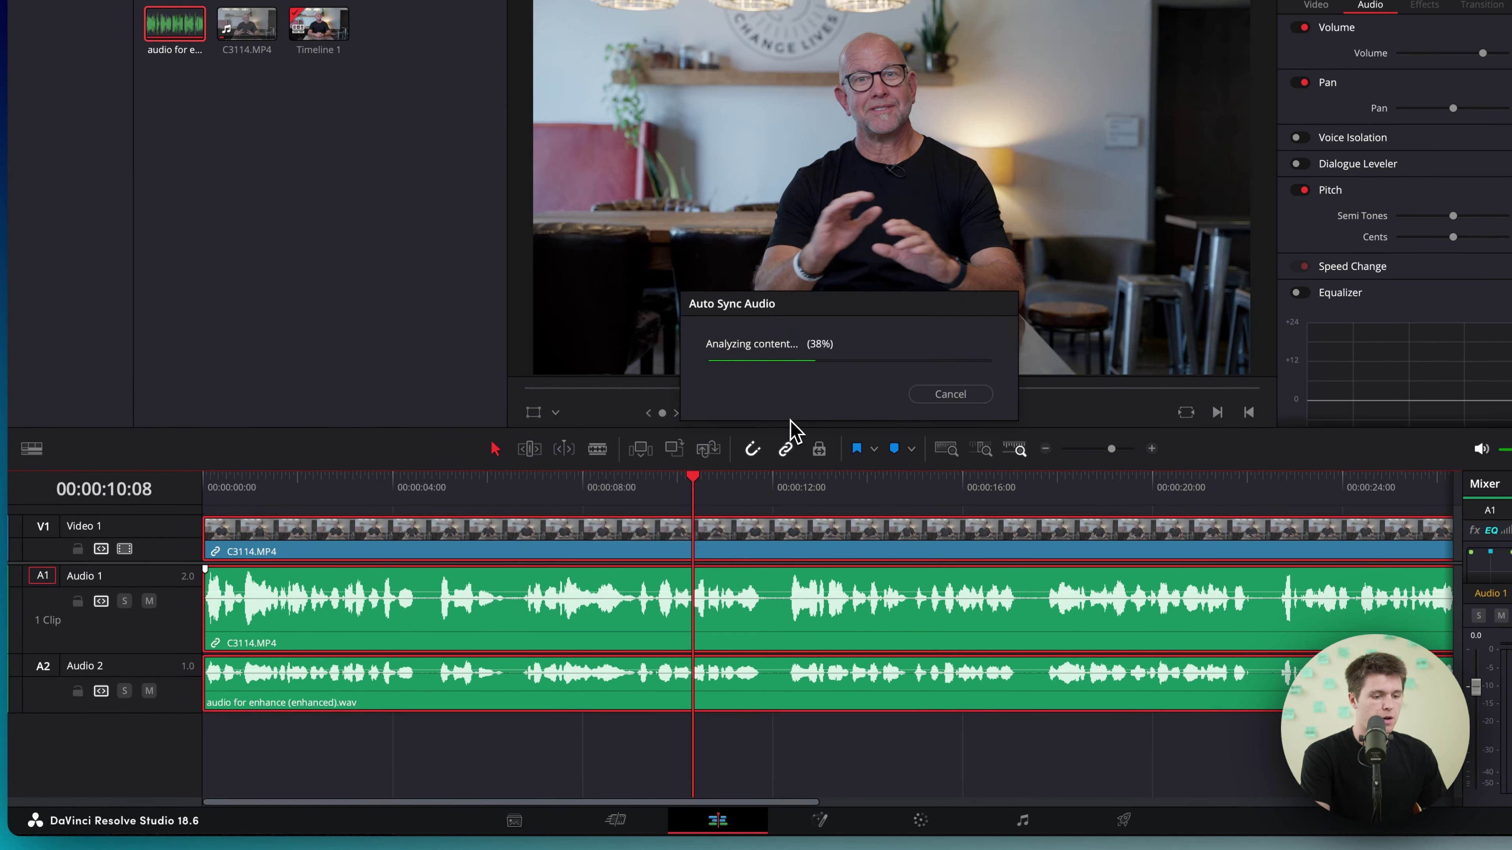
# Mute Audio 1 and play from the start to hear only the enhanced A2 audio
pyautogui.click(201, 492)
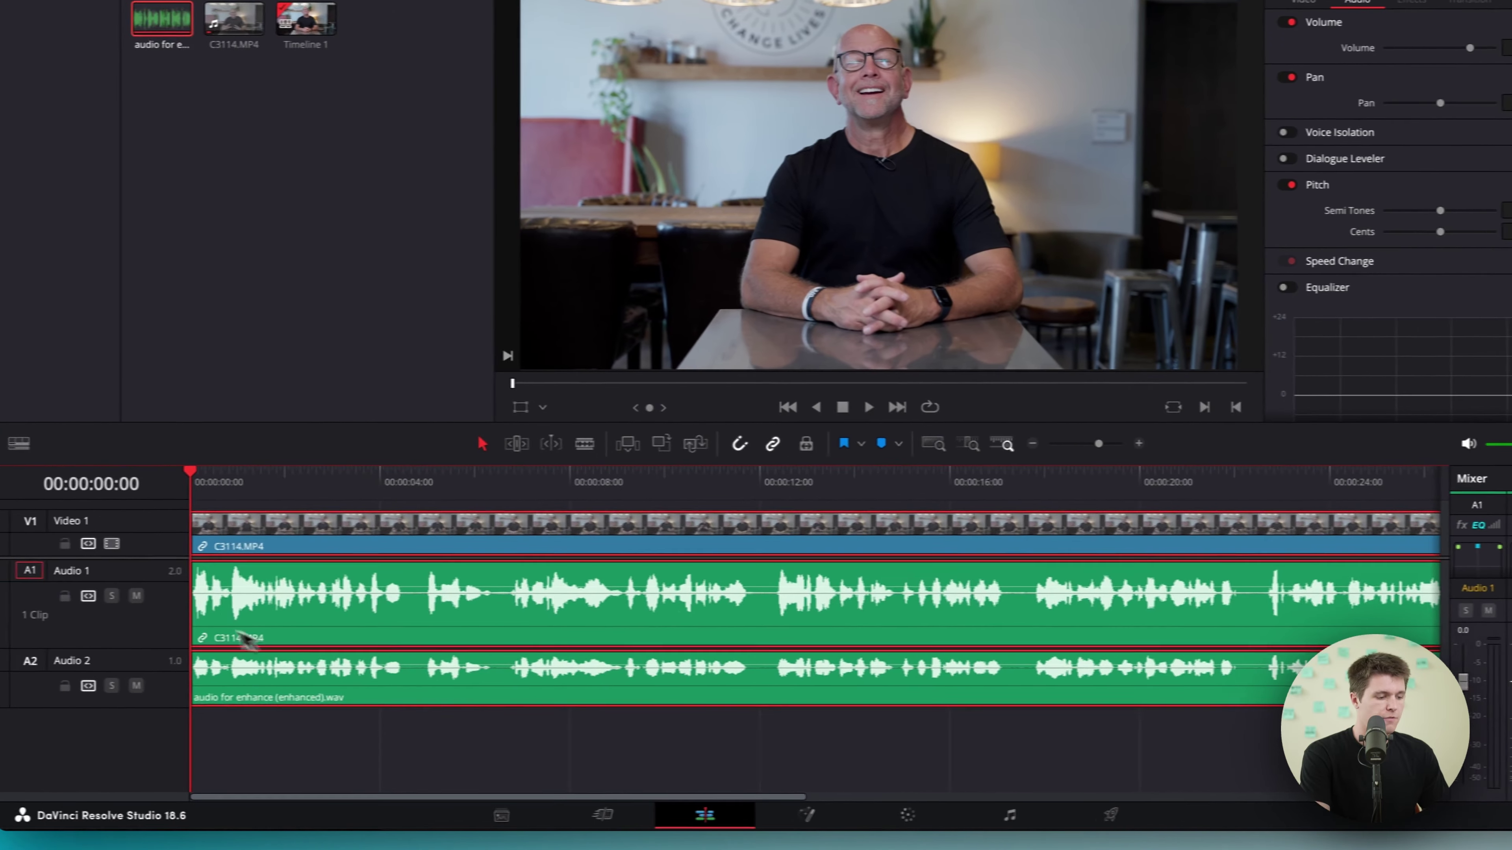
pyautogui.click(172, 595)
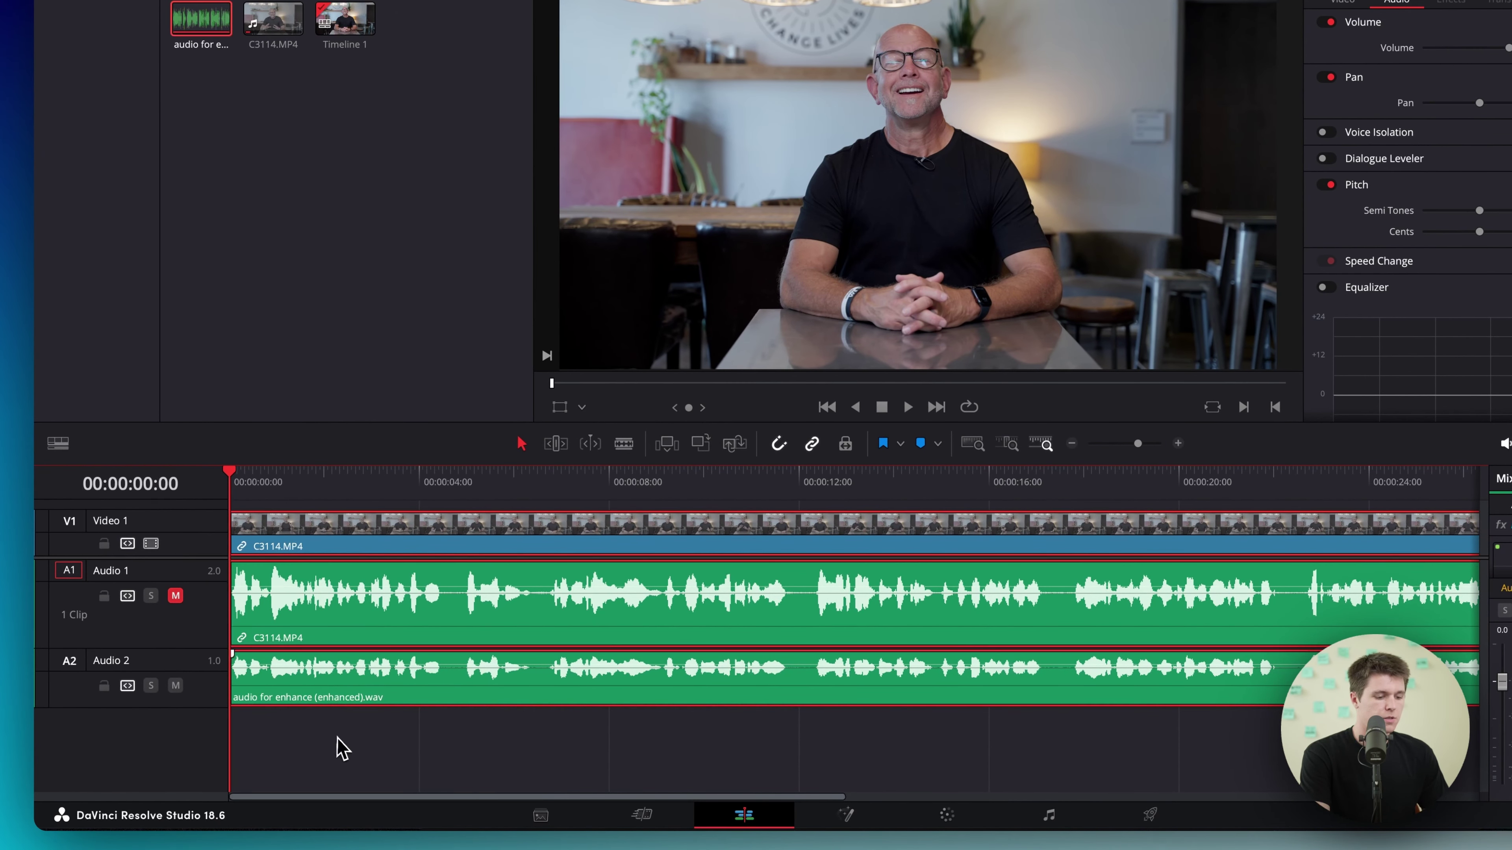
pyautogui.click(359, 755)
pyautogui.press('space')
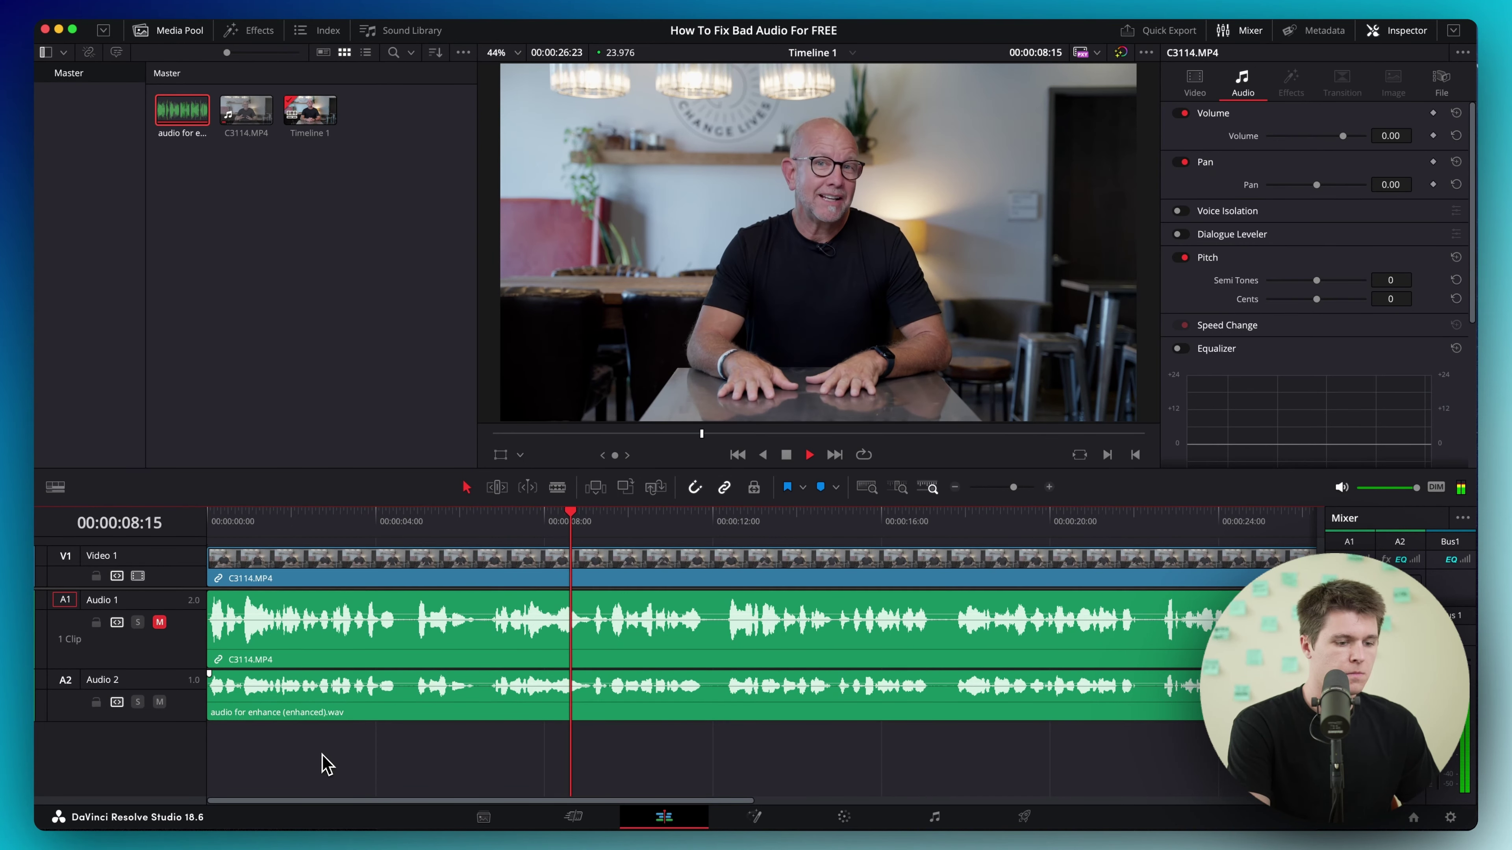
pyautogui.press('space')
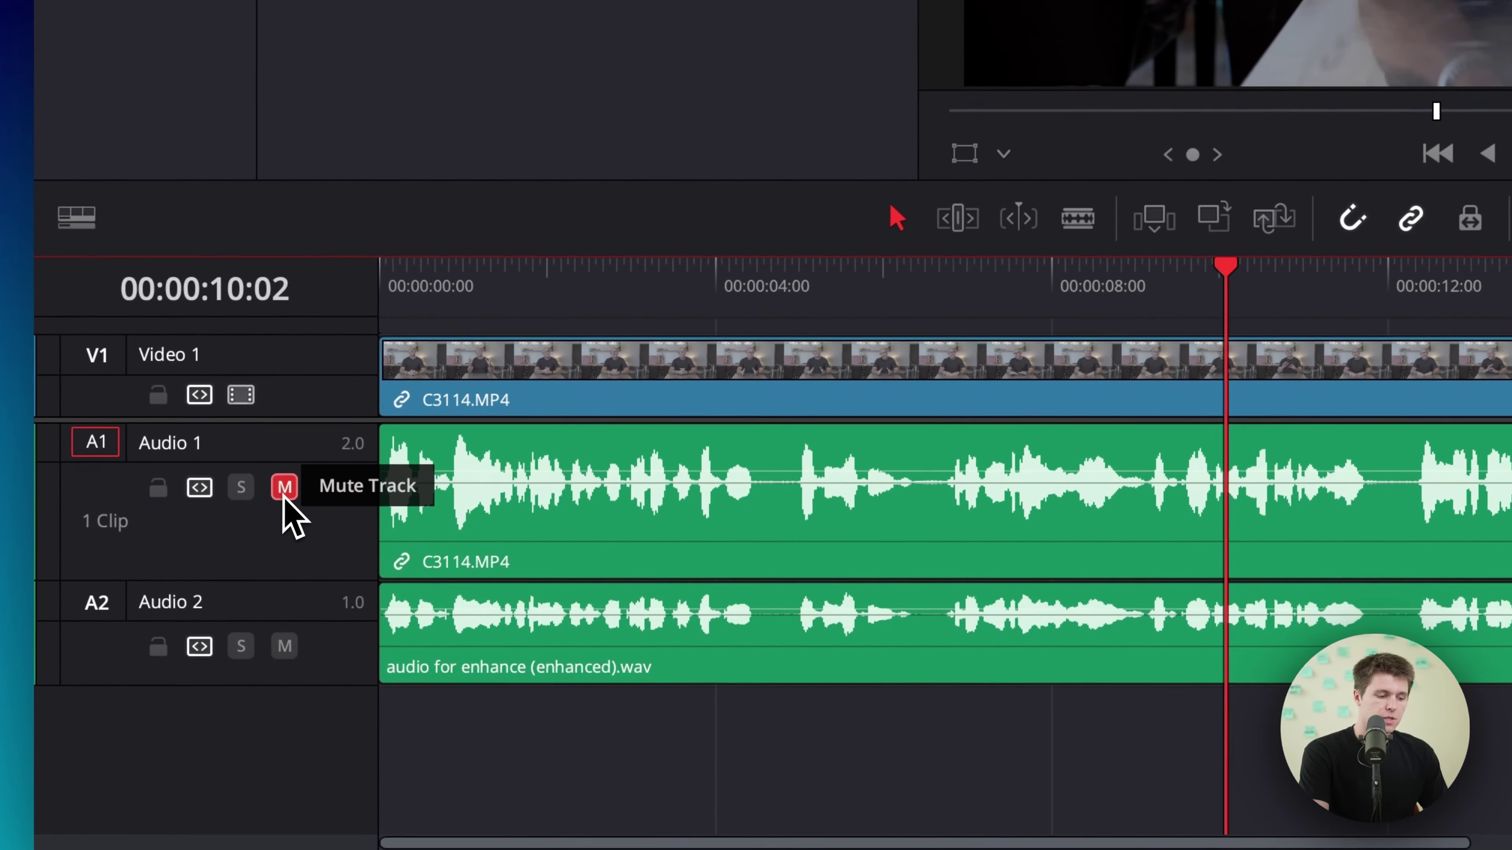
# Unmute Audio 1, lower its mixer fader to -27 dB during playback, and save the project
pyautogui.click(160, 623)
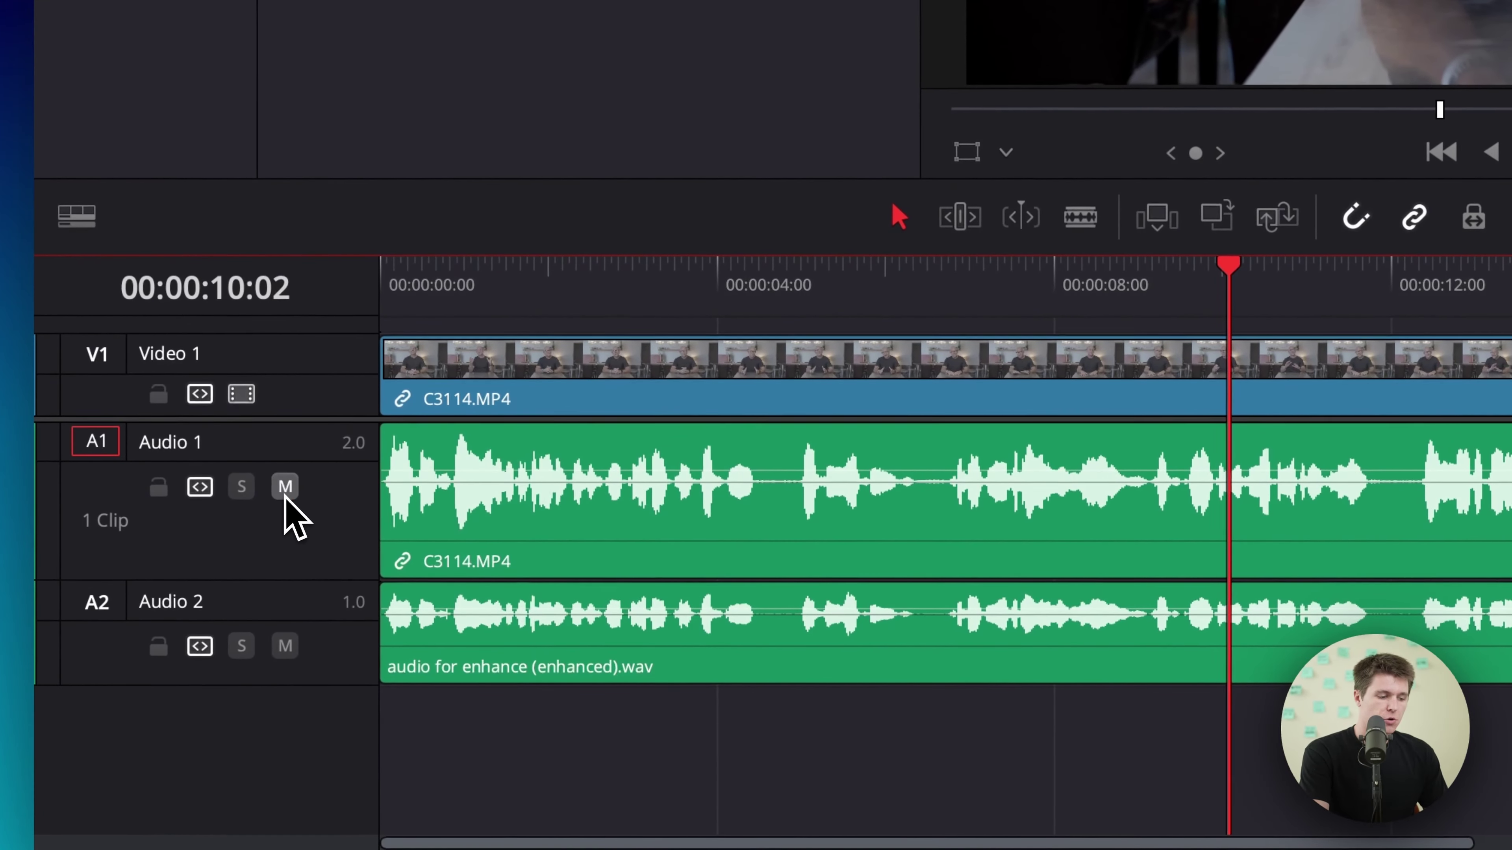
pyautogui.click(410, 322)
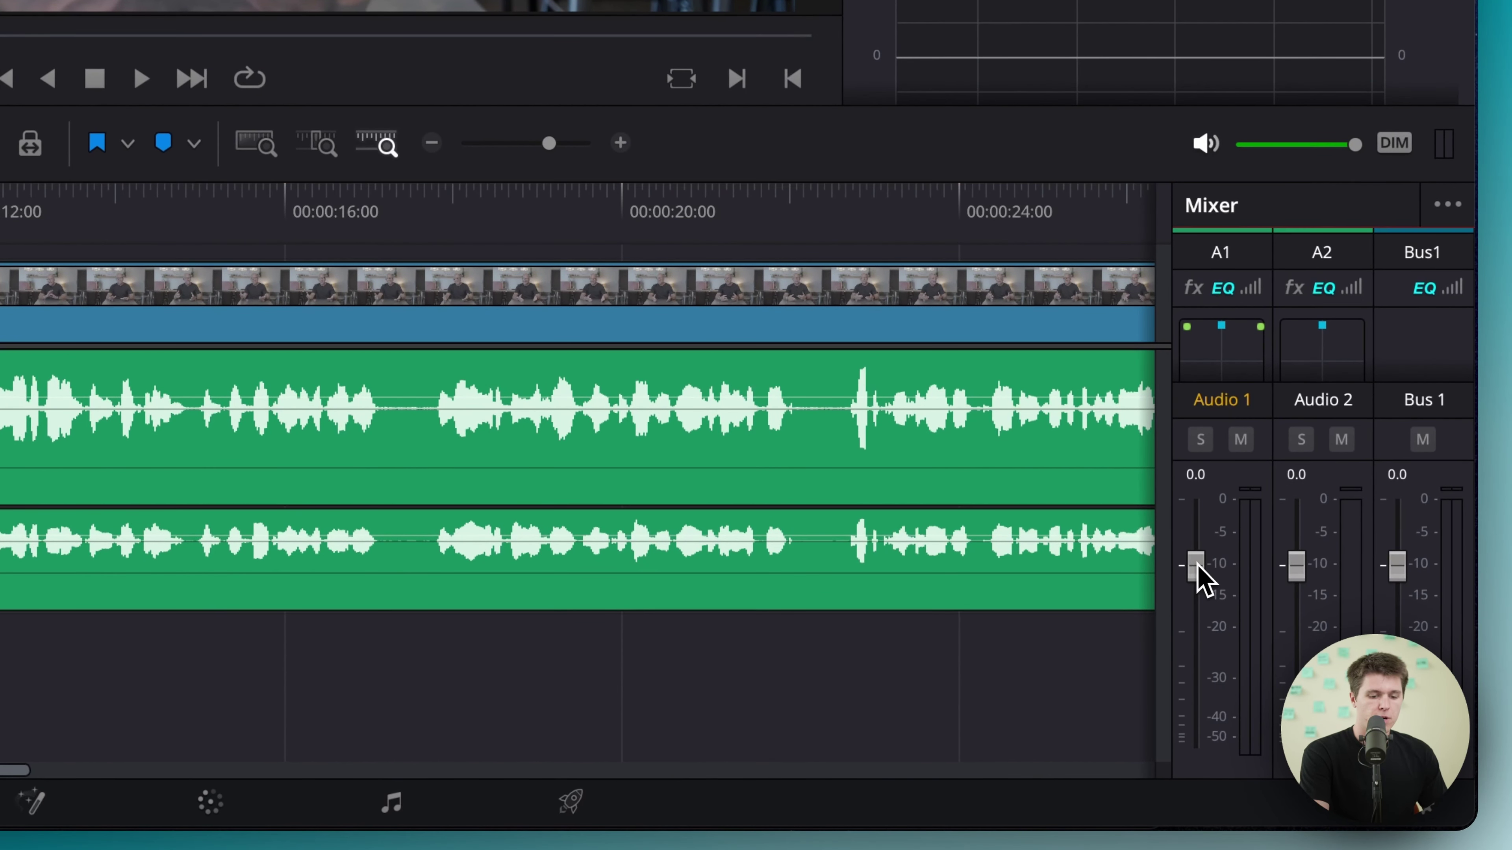
pyautogui.moveTo(1198, 567); pyautogui.dragTo(1200, 670)
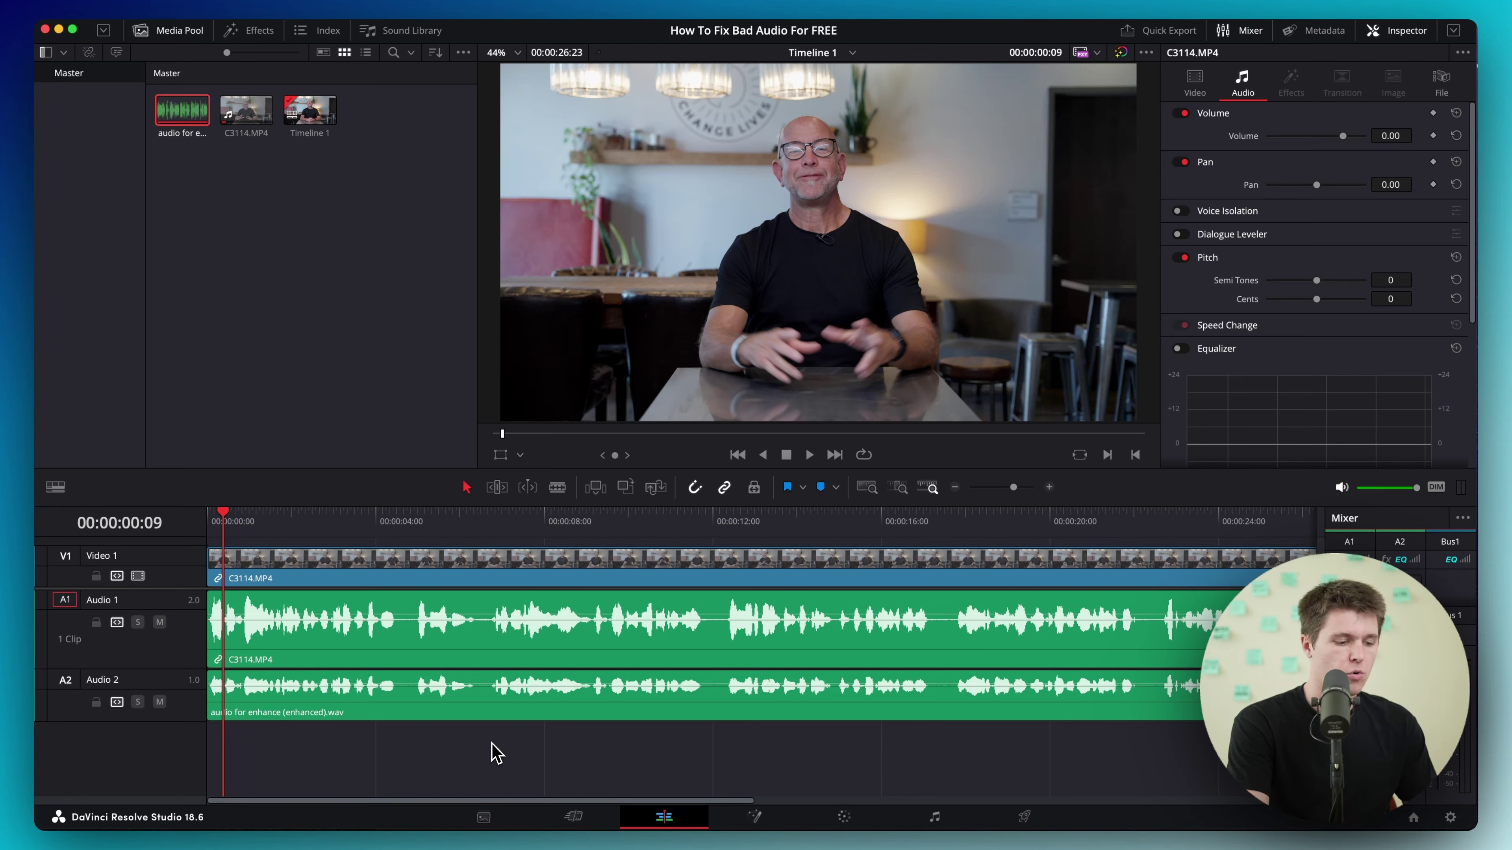
pyautogui.press('space')
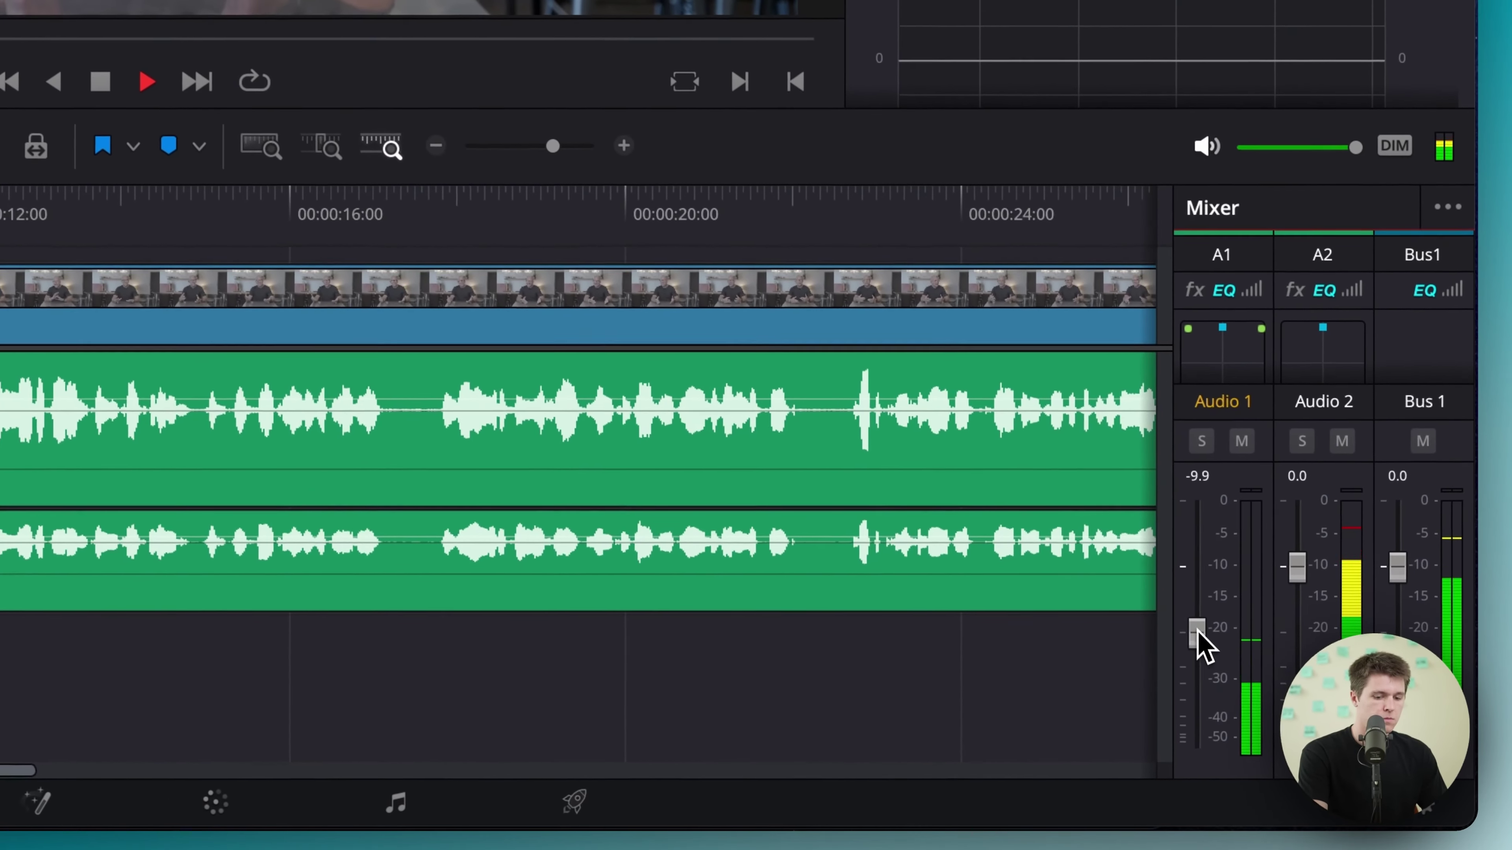
pyautogui.moveTo(1203, 646); pyautogui.dragTo(1201, 692)
pyautogui.press('space')
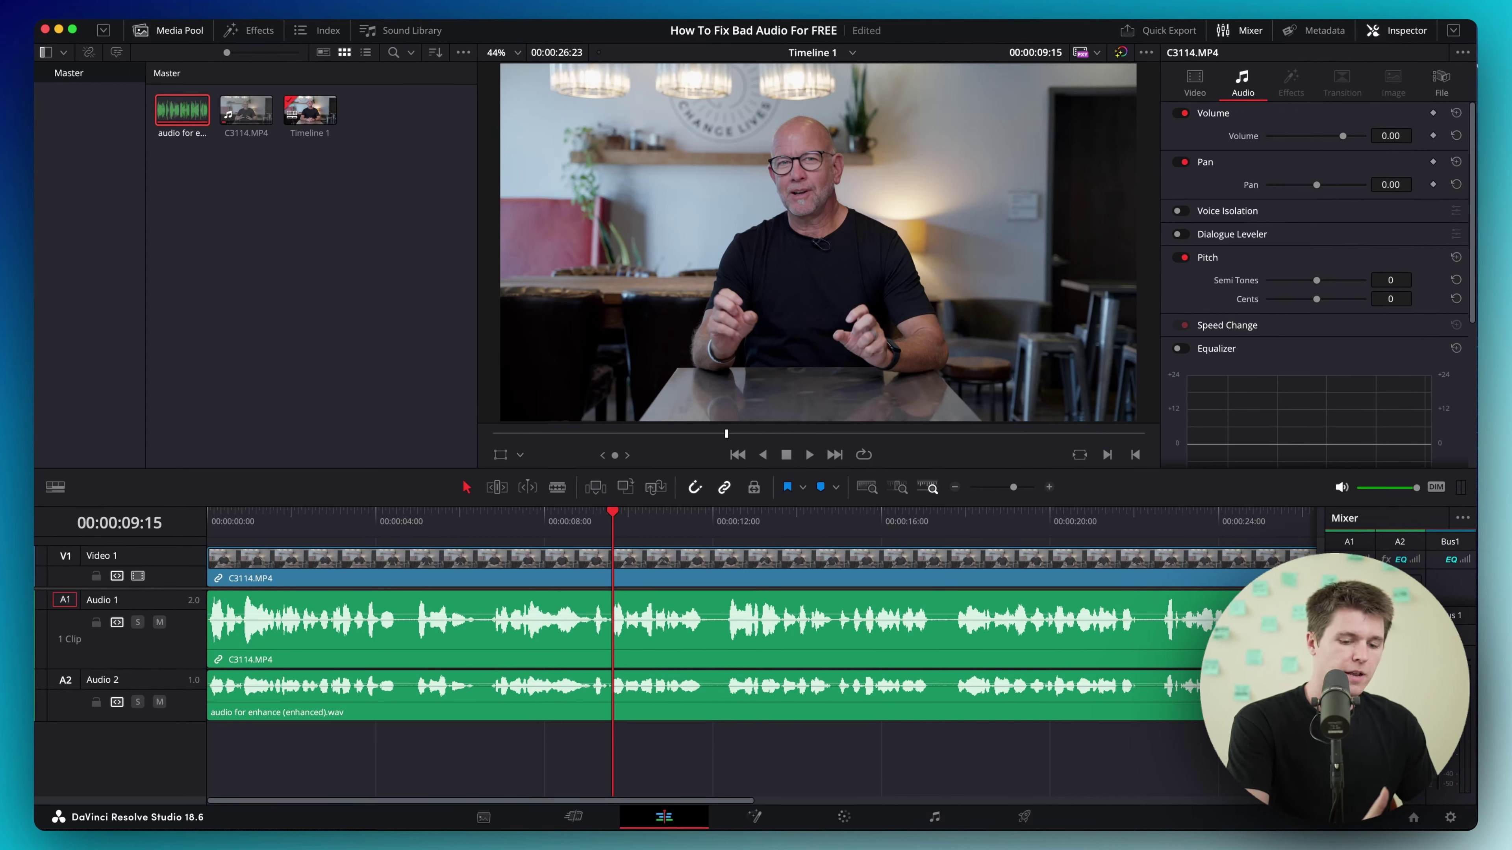
pyautogui.press('super+s')
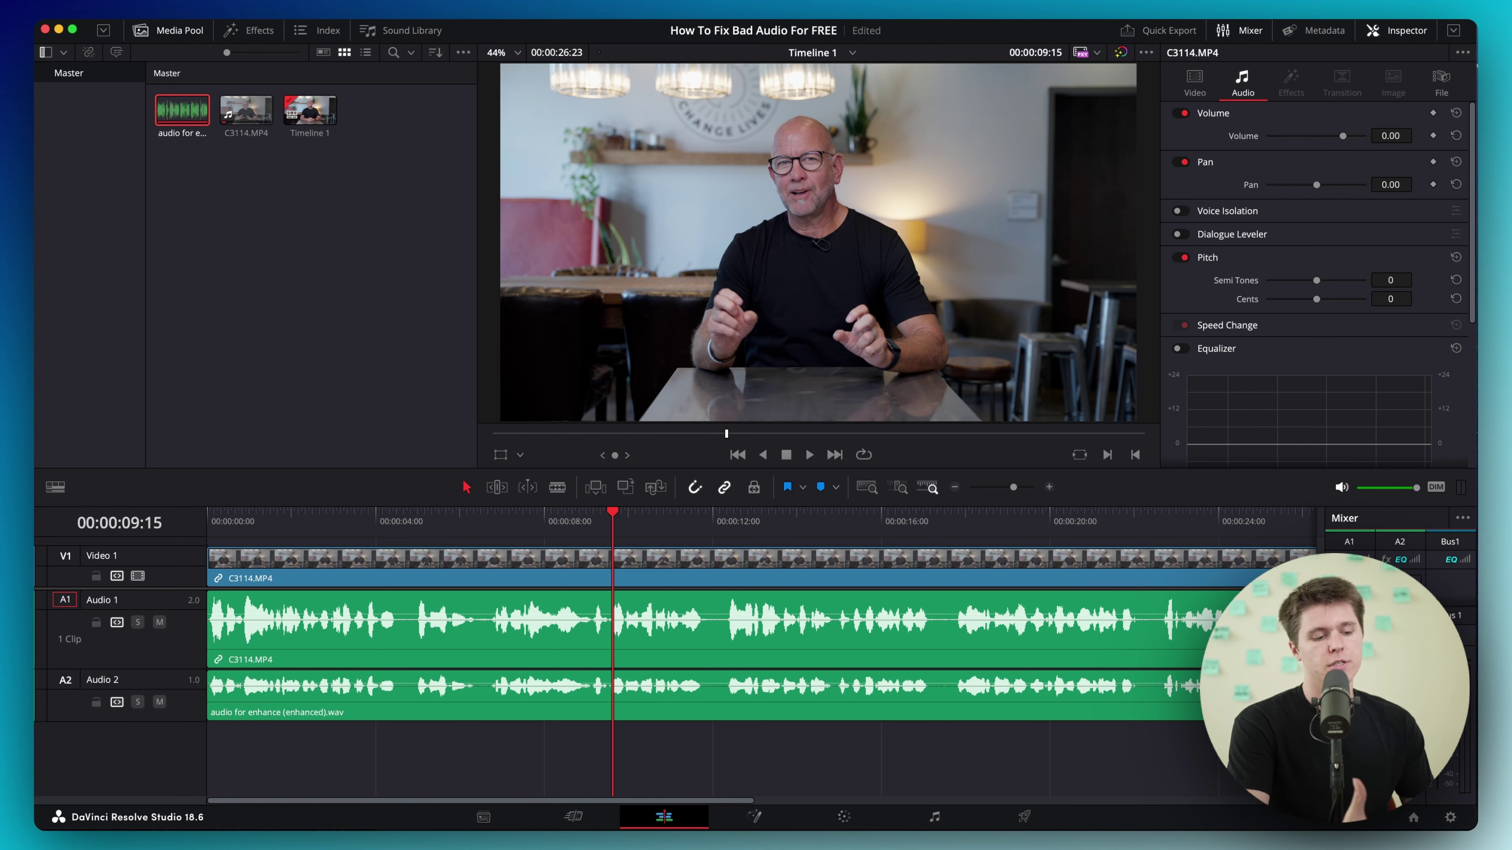